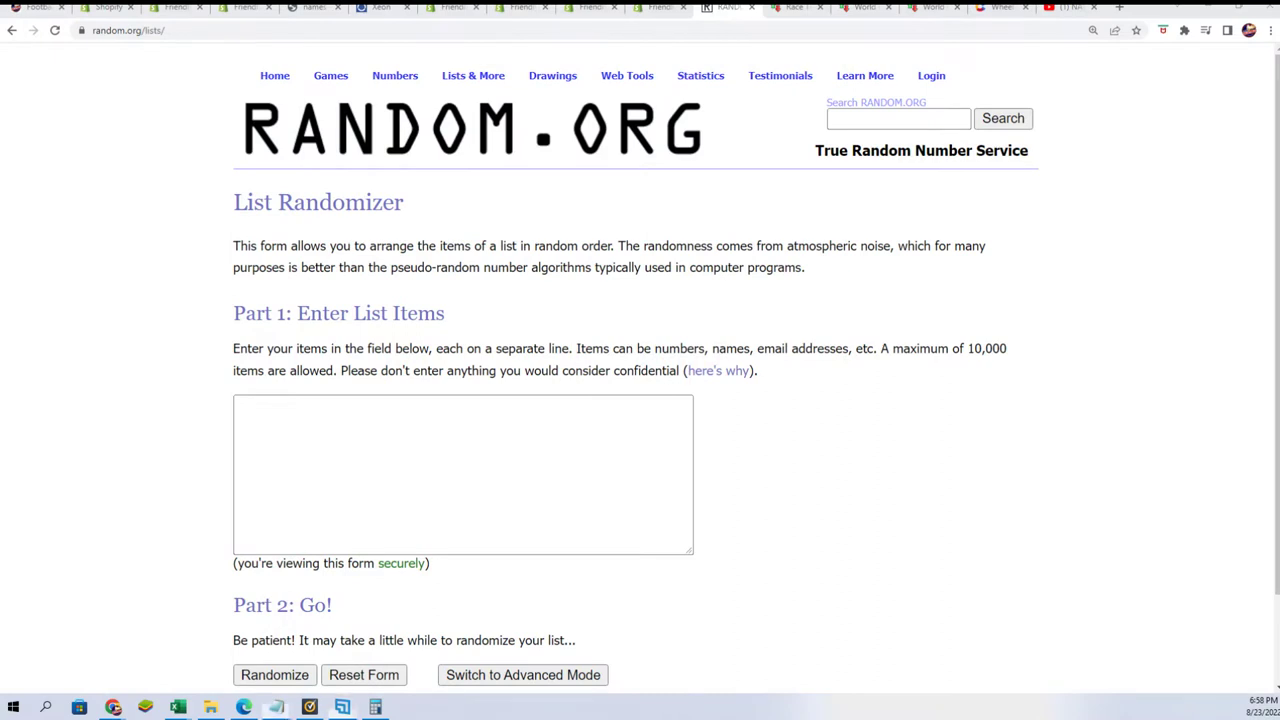
Select every owner name line in the Notepad notes and copy them.
{"action": "left_click", "coordinate": [276, 707]}
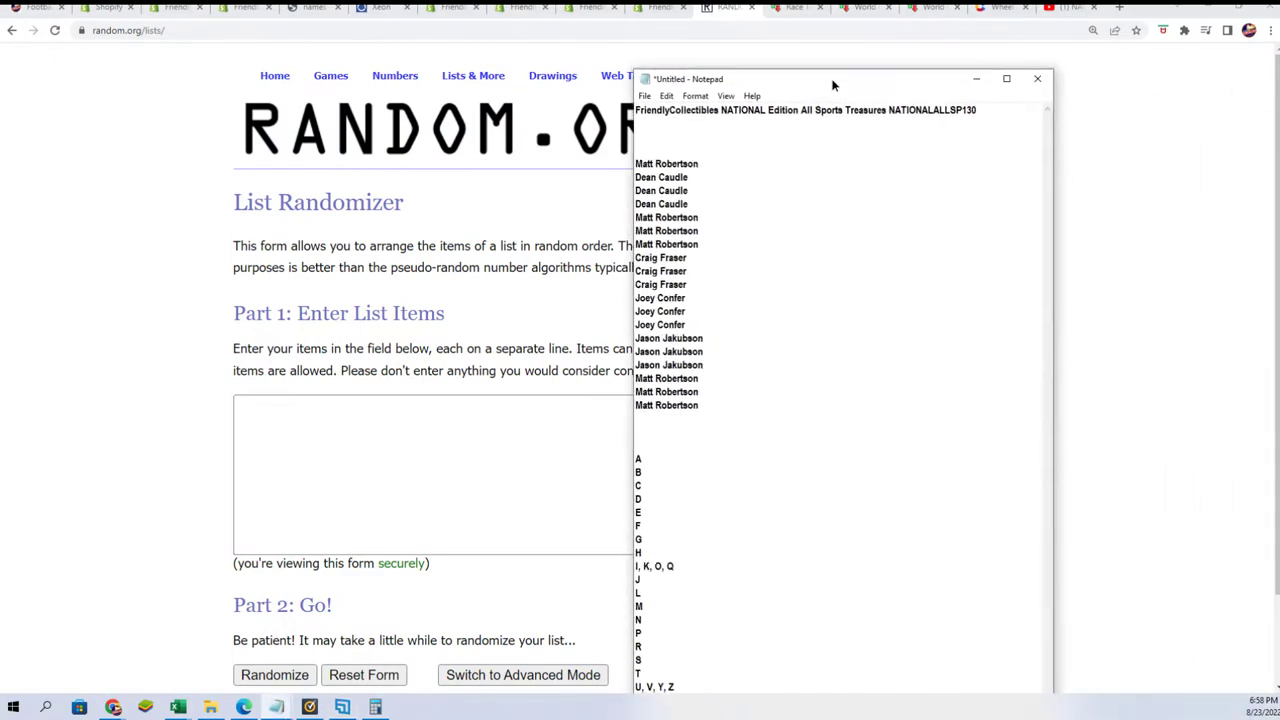
{"action": "left_click_drag", "start_coordinate": [705, 400], "coordinate": [621, 383]}
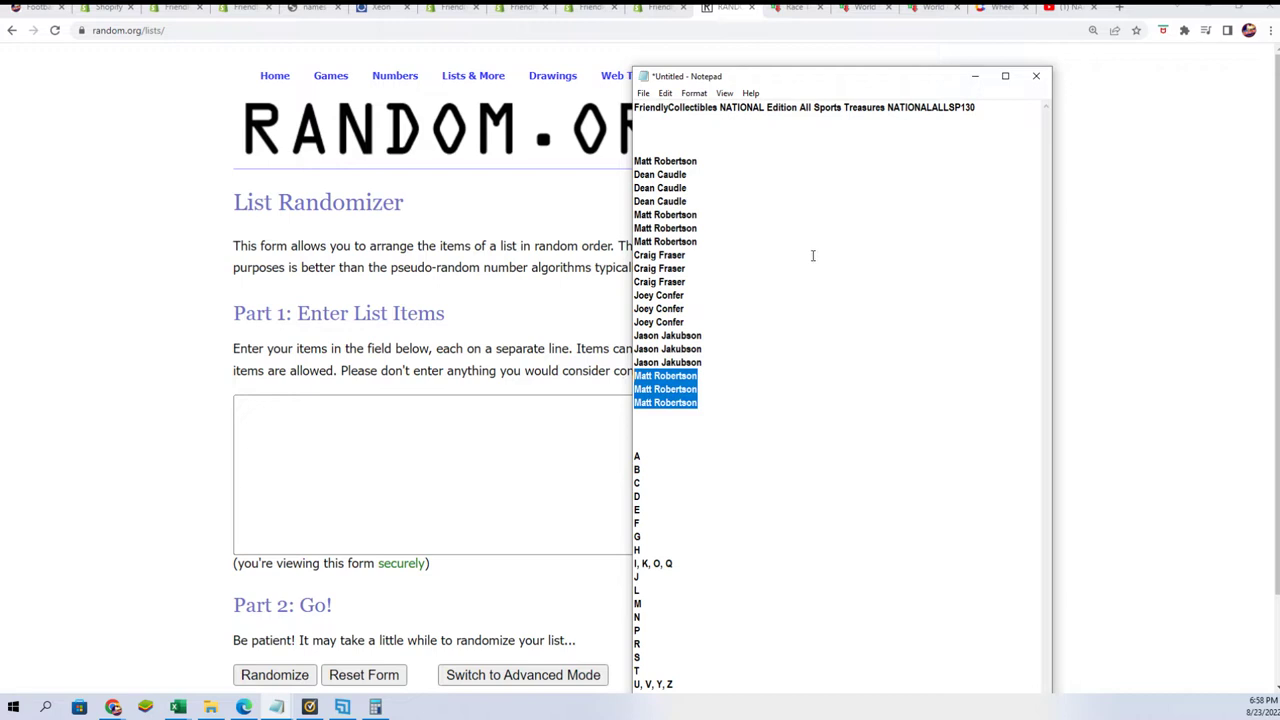
{"action": "left_click", "coordinate": [716, 404]}
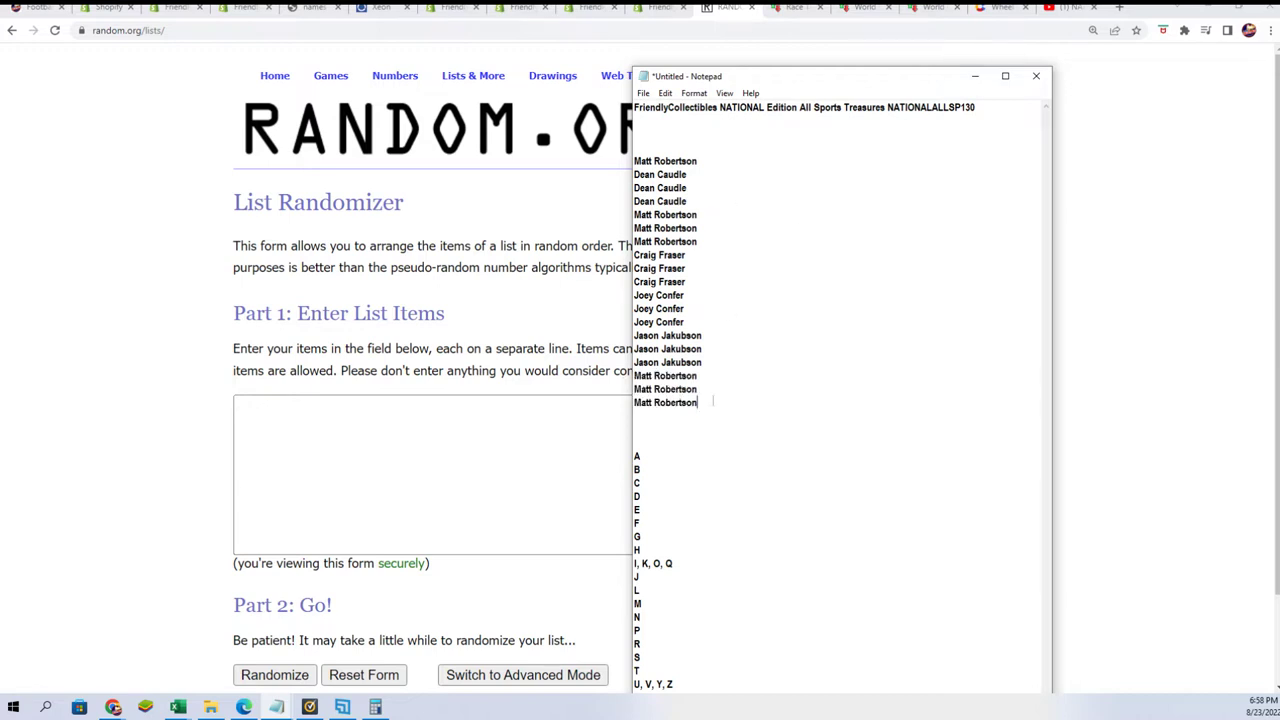
{"action": "left_click_drag", "start_coordinate": [713, 401], "coordinate": [621, 166]}
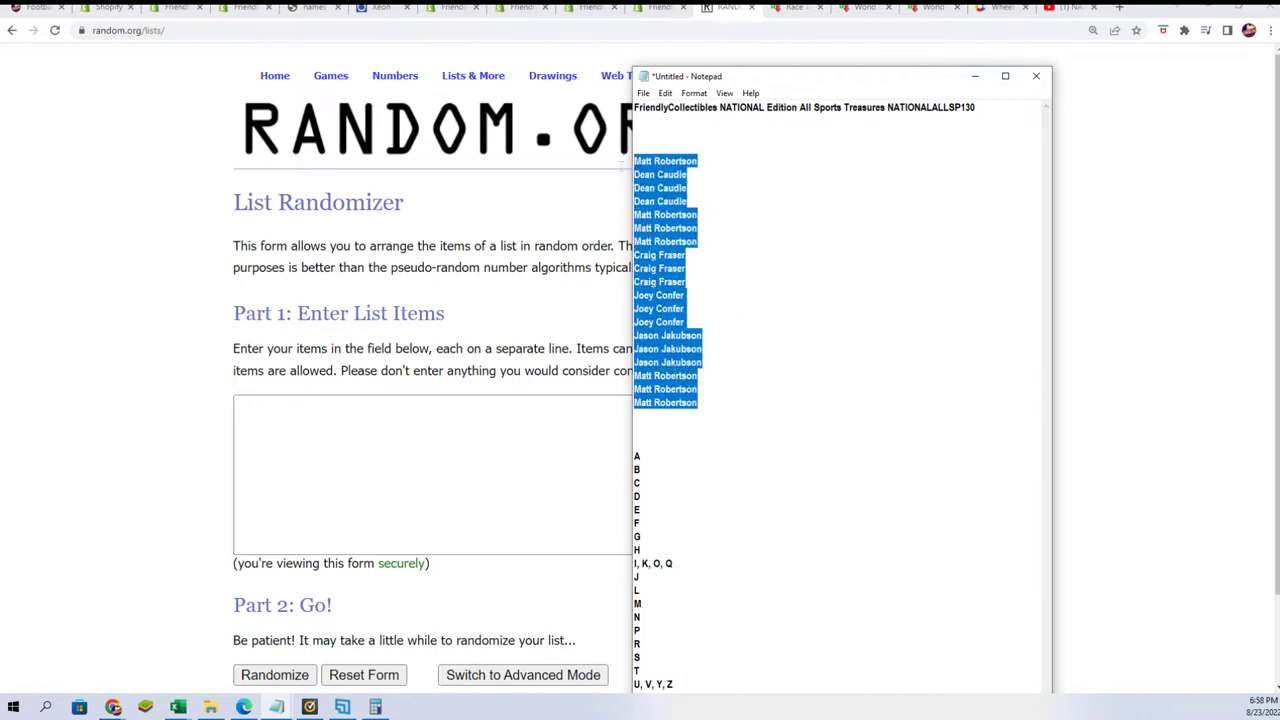
{"action": "right_click", "coordinate": [648, 176]}
{"action": "left_click", "coordinate": [700, 234]}
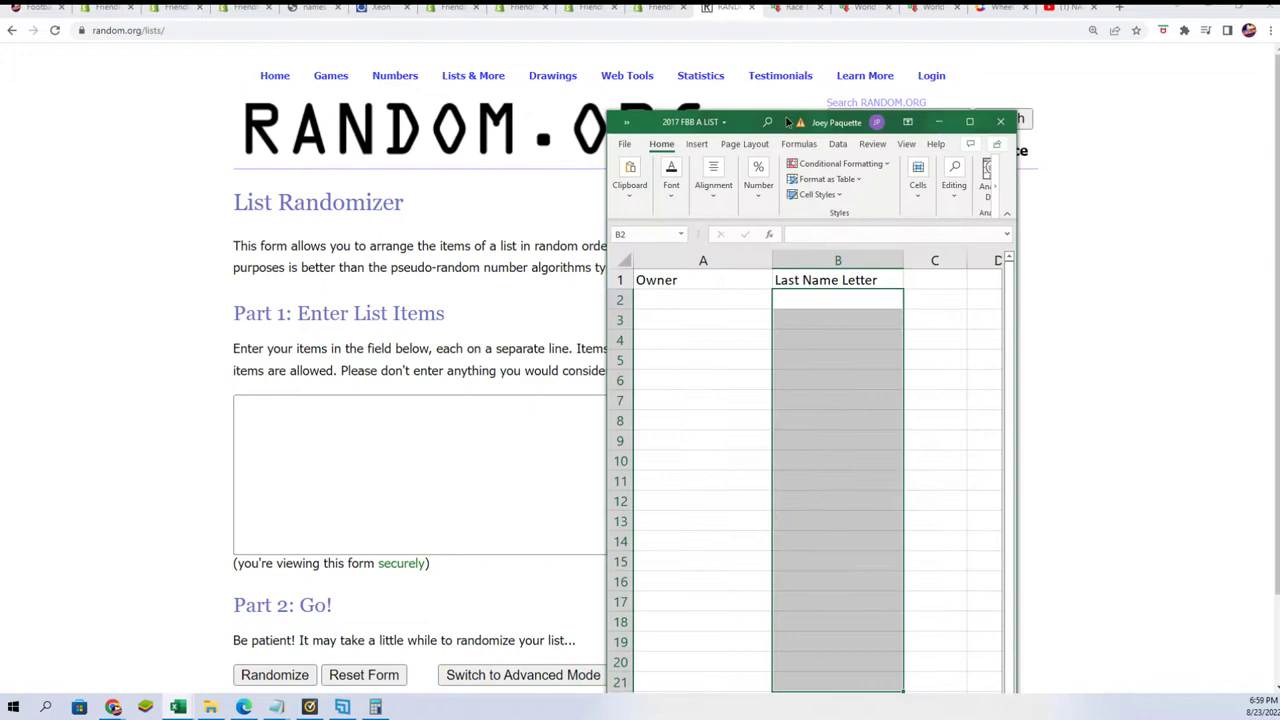
Paste the 19 owner names from the notes into the List Randomizer's list box.
{"action": "mouse_move", "coordinate": [778, 37]}
{"action": "left_mouse_down"}
{"action": "mouse_move", "coordinate": [972, 20]}
{"action": "mouse_move", "coordinate": [953, 22]}
{"action": "left_mouse_up"}
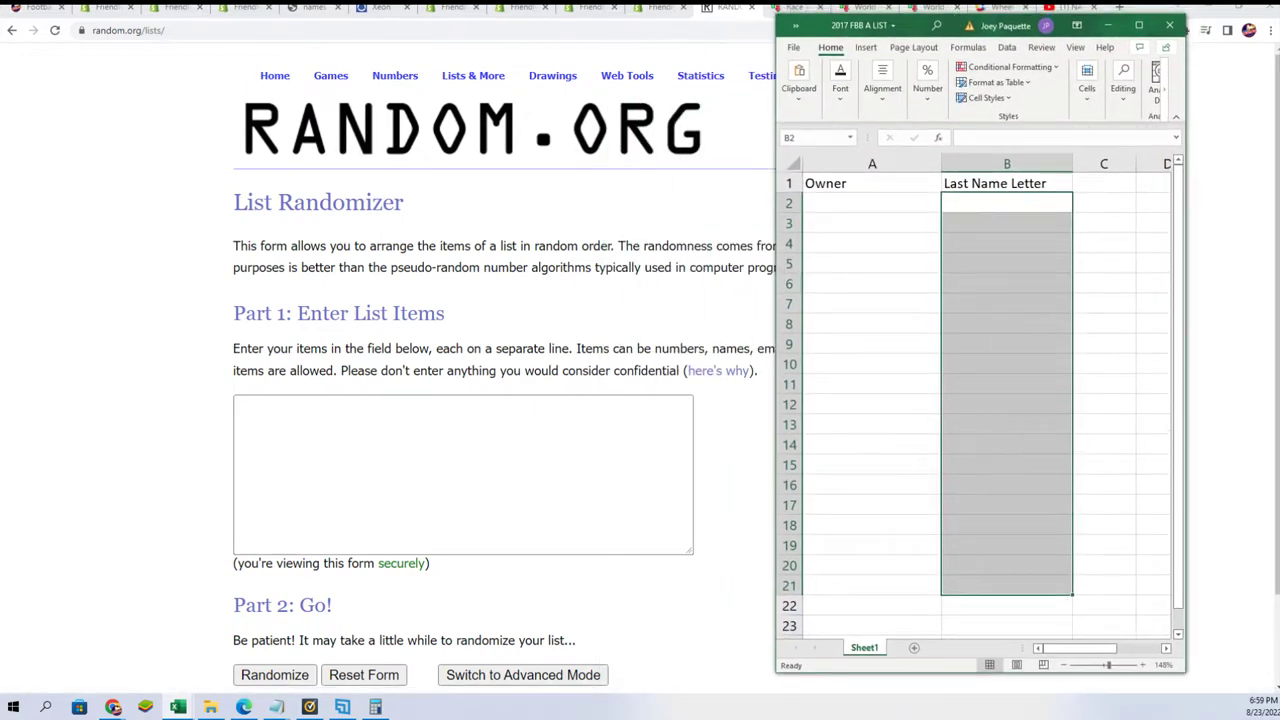
{"action": "key", "text": "alt+Tab"}
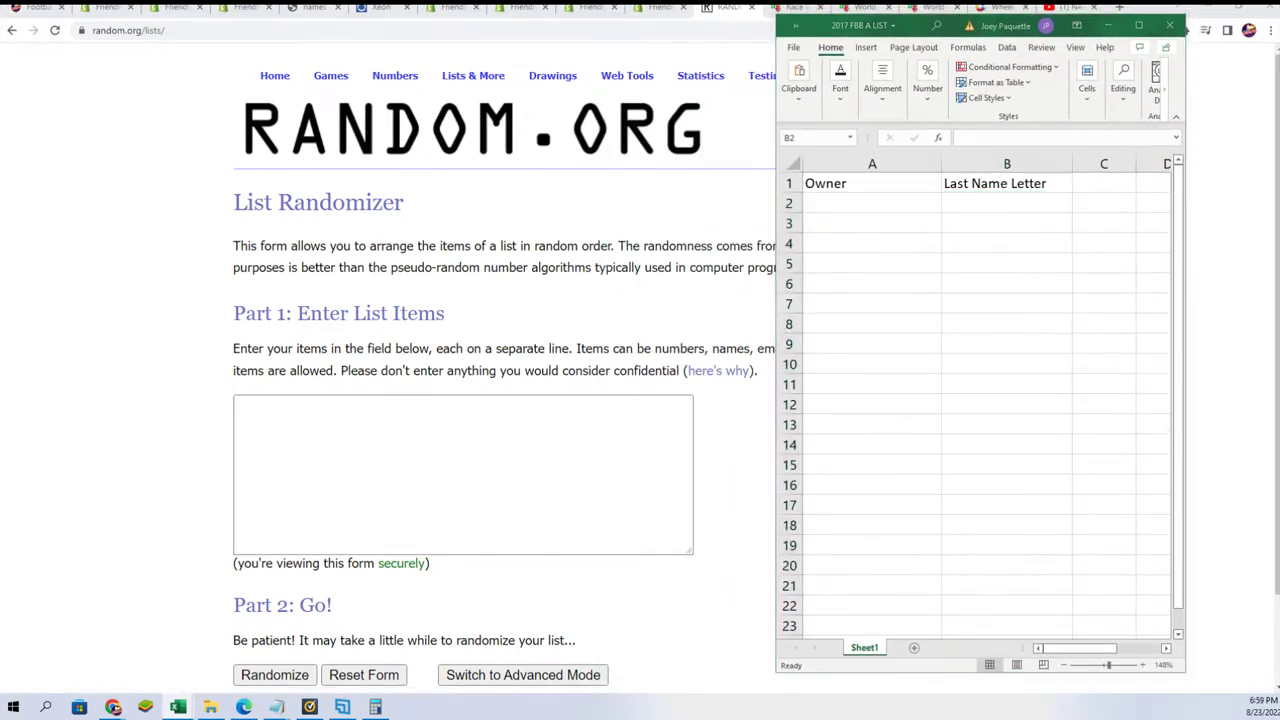
{"action": "key", "text": "alt+Tab"}
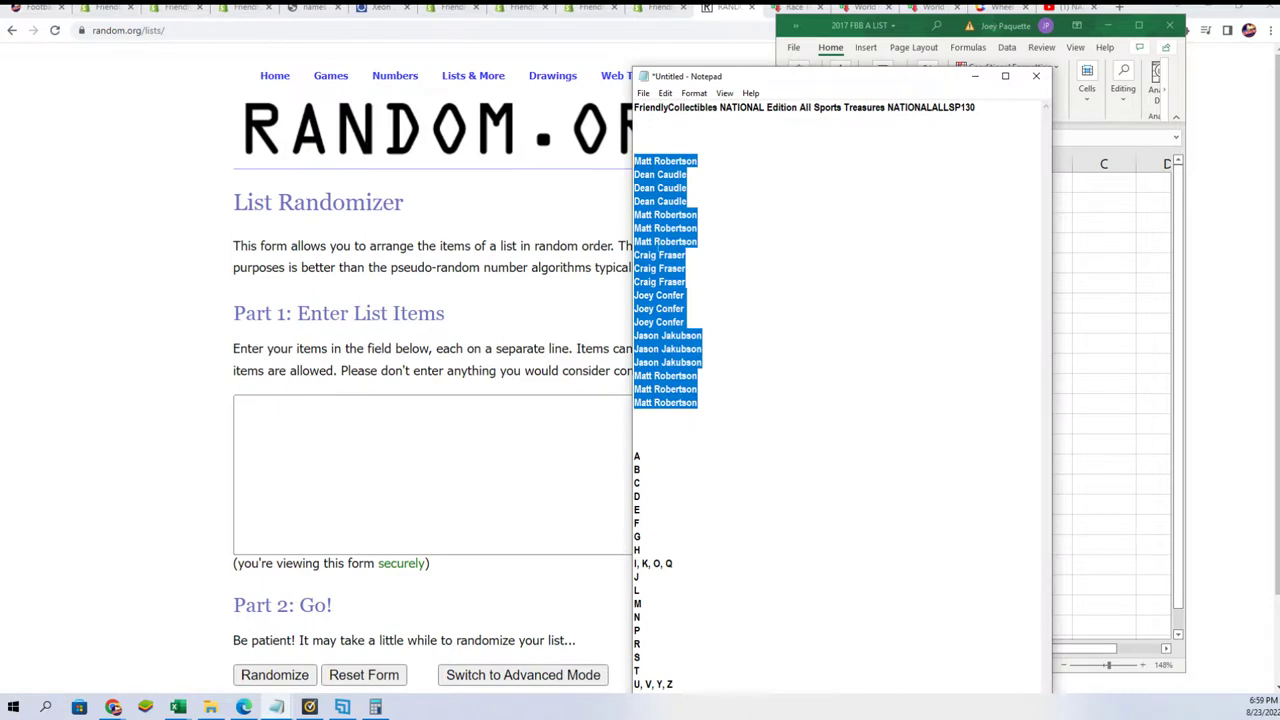
{"action": "right_click", "coordinate": [657, 242]}
{"action": "left_click", "coordinate": [690, 288]}
{"action": "left_click", "coordinate": [248, 413]}
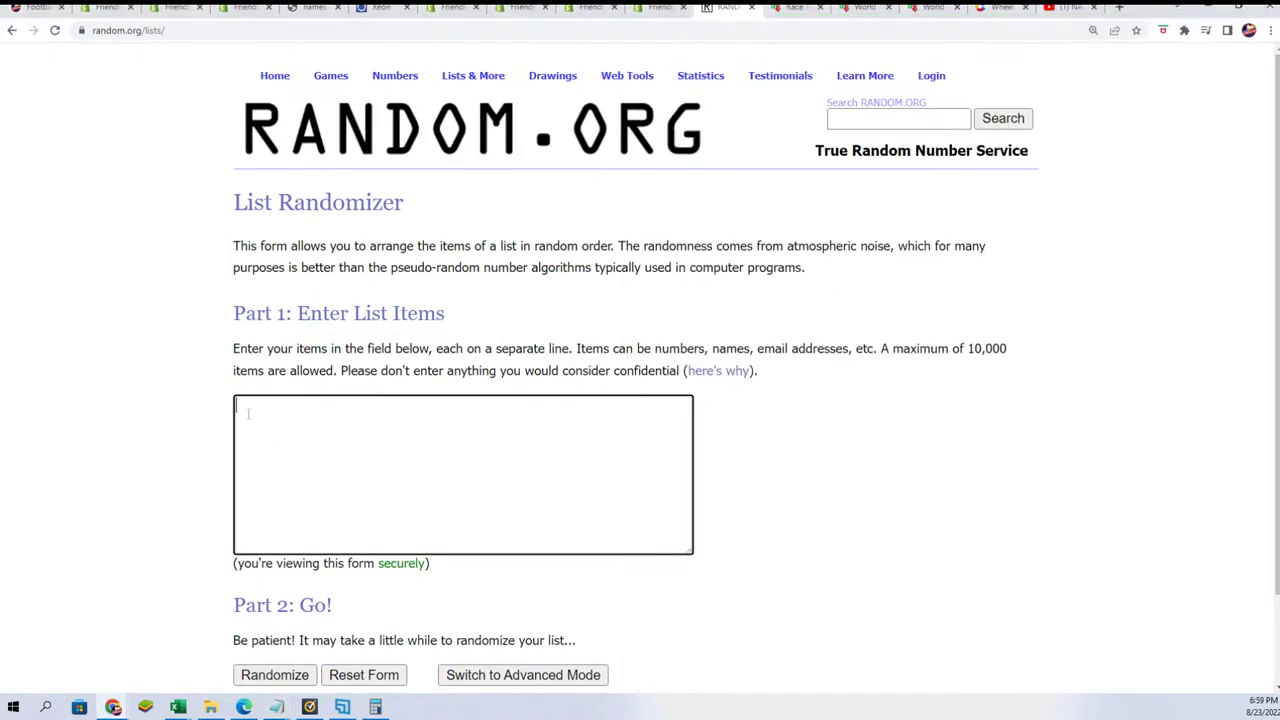
{"action": "right_click", "coordinate": [248, 413]}
{"action": "left_click", "coordinate": [300, 515]}
Randomize the owner list, then reshuffle it three more times.
{"action": "scroll", "coordinate": [711, 477], "scroll_direction": "down", "scroll_amount": 2}
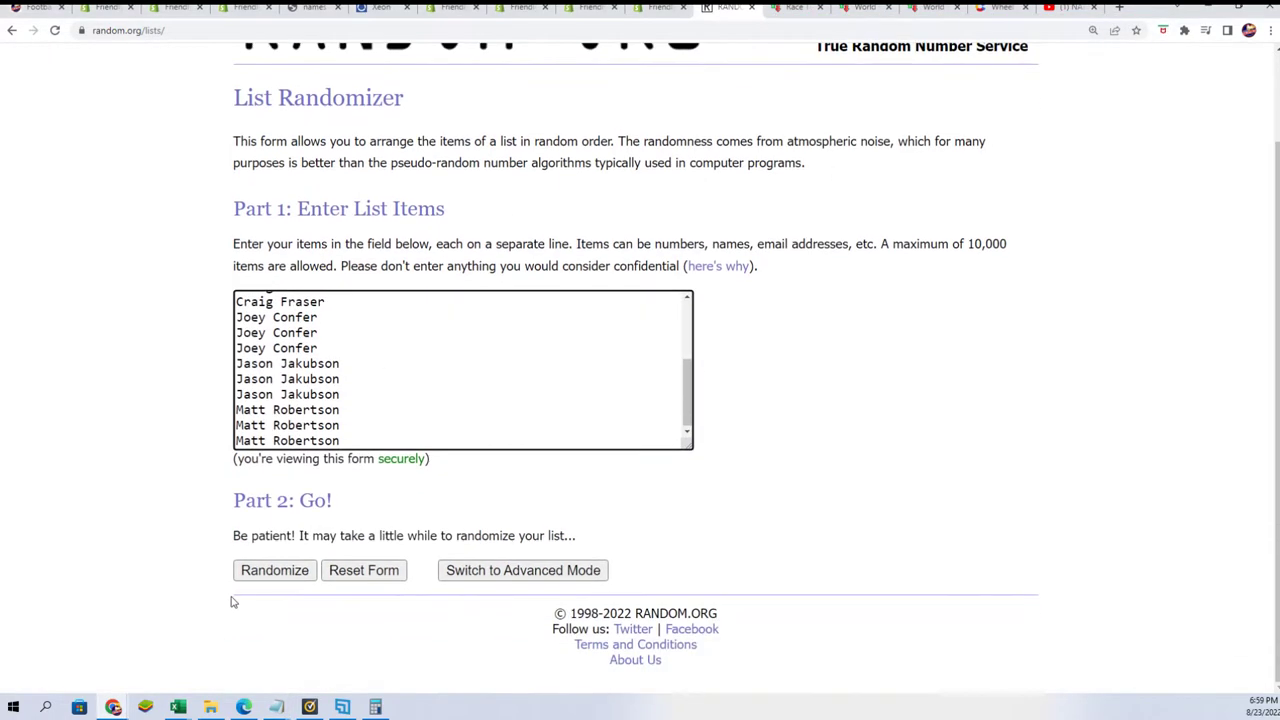
{"action": "left_click", "coordinate": [262, 572]}
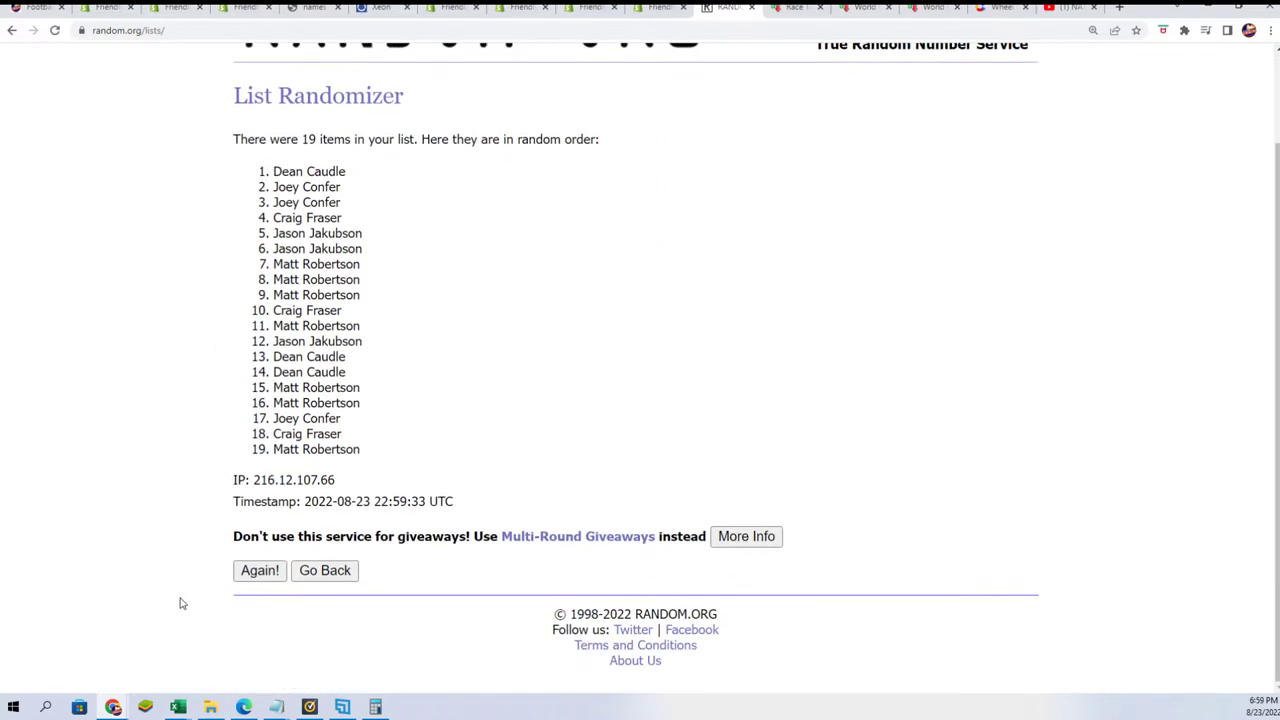
{"action": "left_click", "coordinate": [251, 572]}
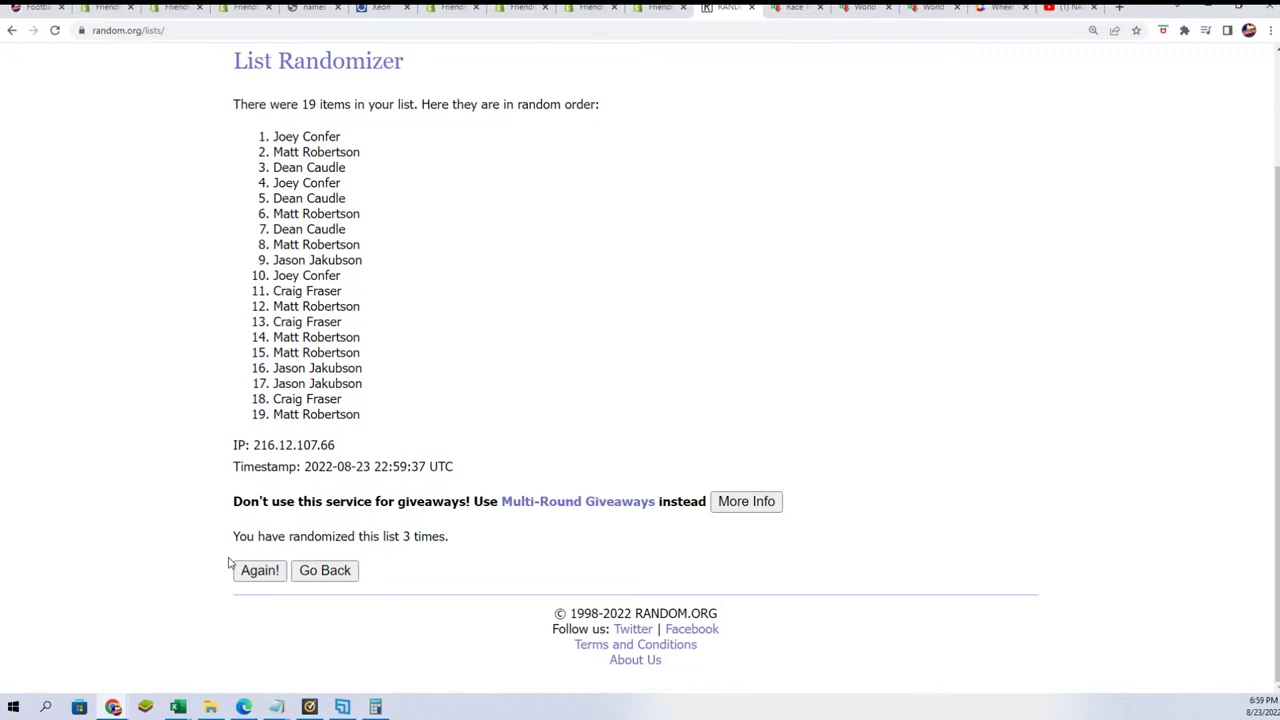
{"action": "left_click", "coordinate": [268, 568]}
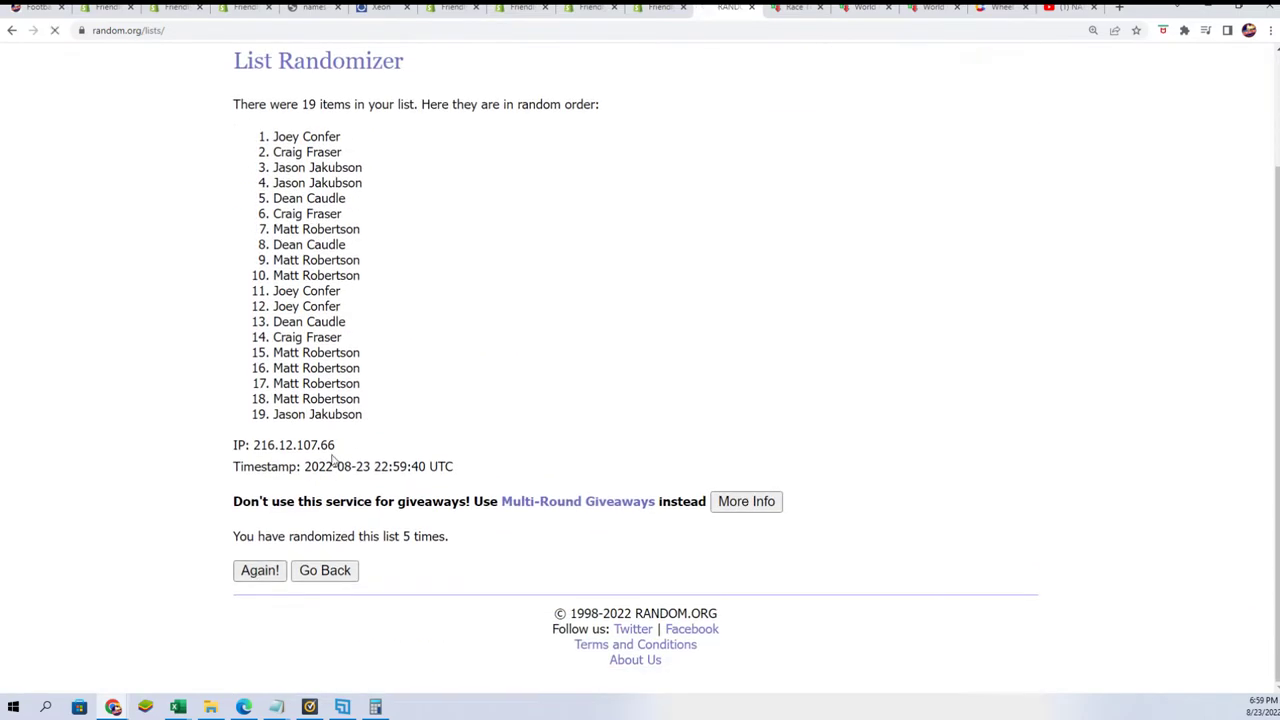
{"action": "left_click", "coordinate": [259, 570]}
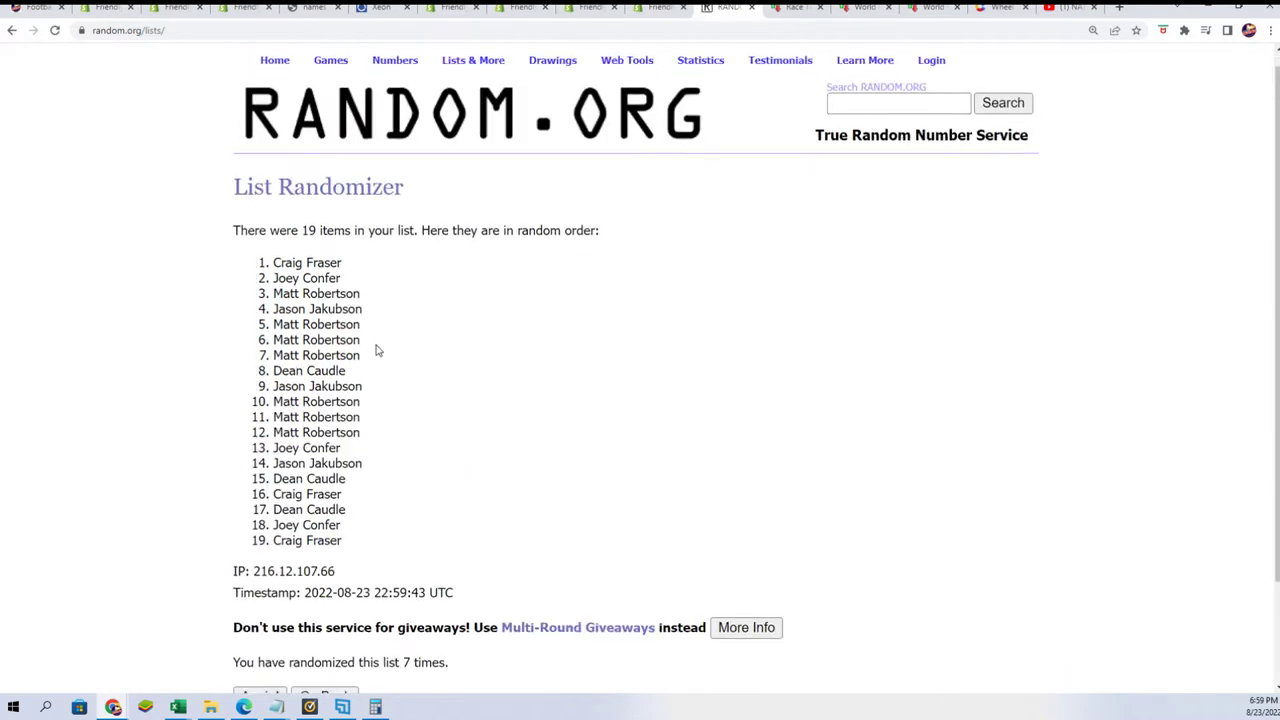
Copy the final shuffled order of owner names.
{"action": "scroll", "coordinate": [260, 188], "scroll_direction": "down", "scroll_amount": 1}
{"action": "mouse_move", "coordinate": [268, 148]}
{"action": "left_mouse_down"}
{"action": "mouse_move", "coordinate": [358, 290]}
{"action": "mouse_move", "coordinate": [350, 409]}
{"action": "left_mouse_up"}
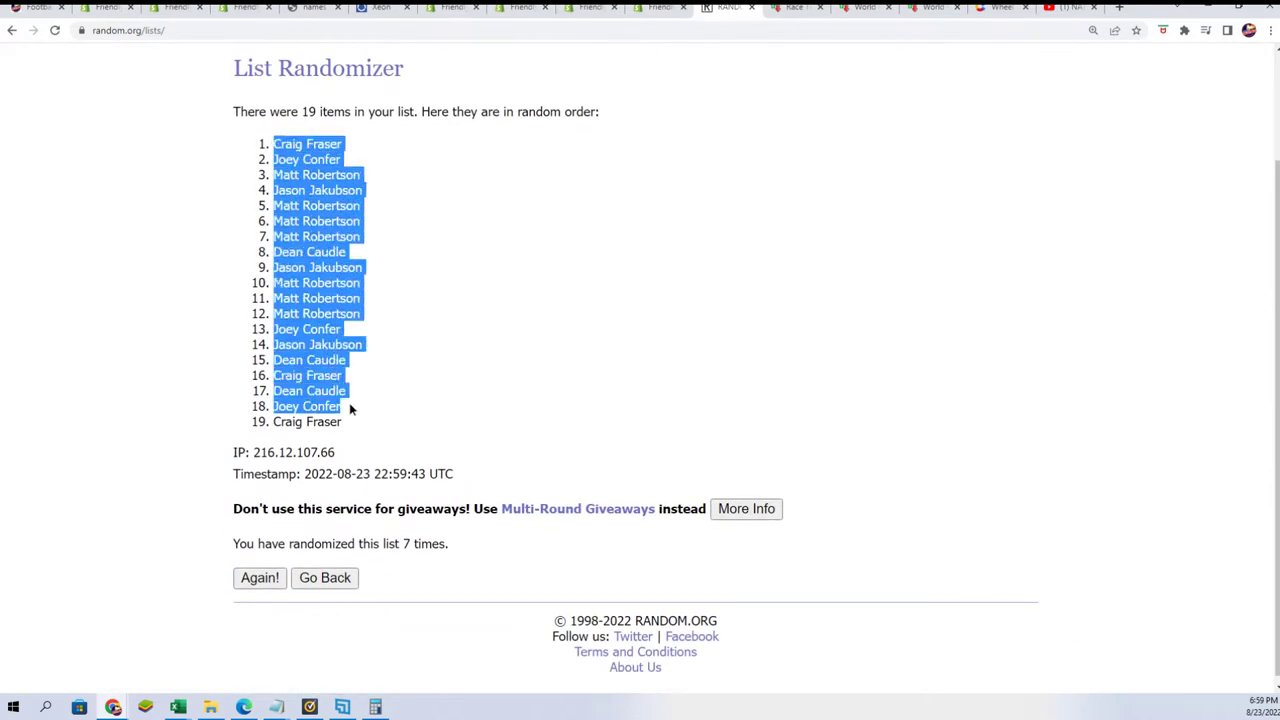
{"action": "right_click", "coordinate": [333, 390]}
{"action": "left_click", "coordinate": [349, 400]}
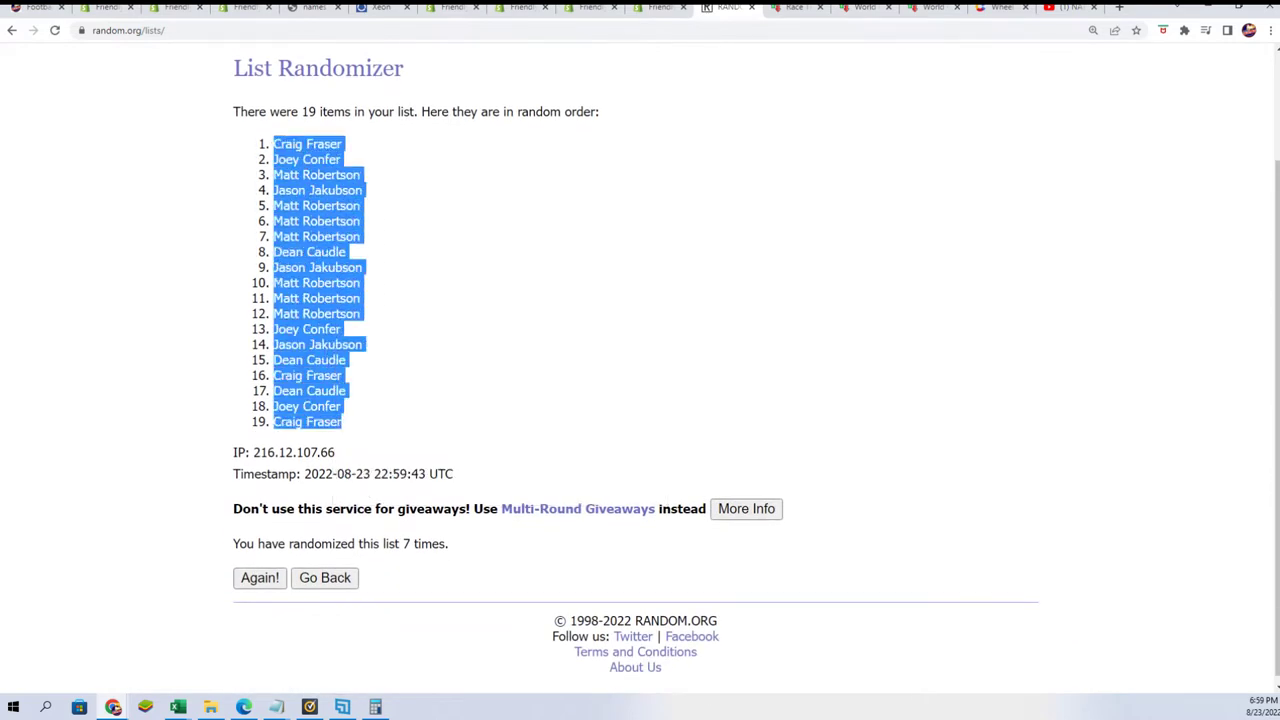
Paste the shuffled owner names into cell A2 as plain Text via Paste Special.
{"action": "key", "text": "alt+Tab"}
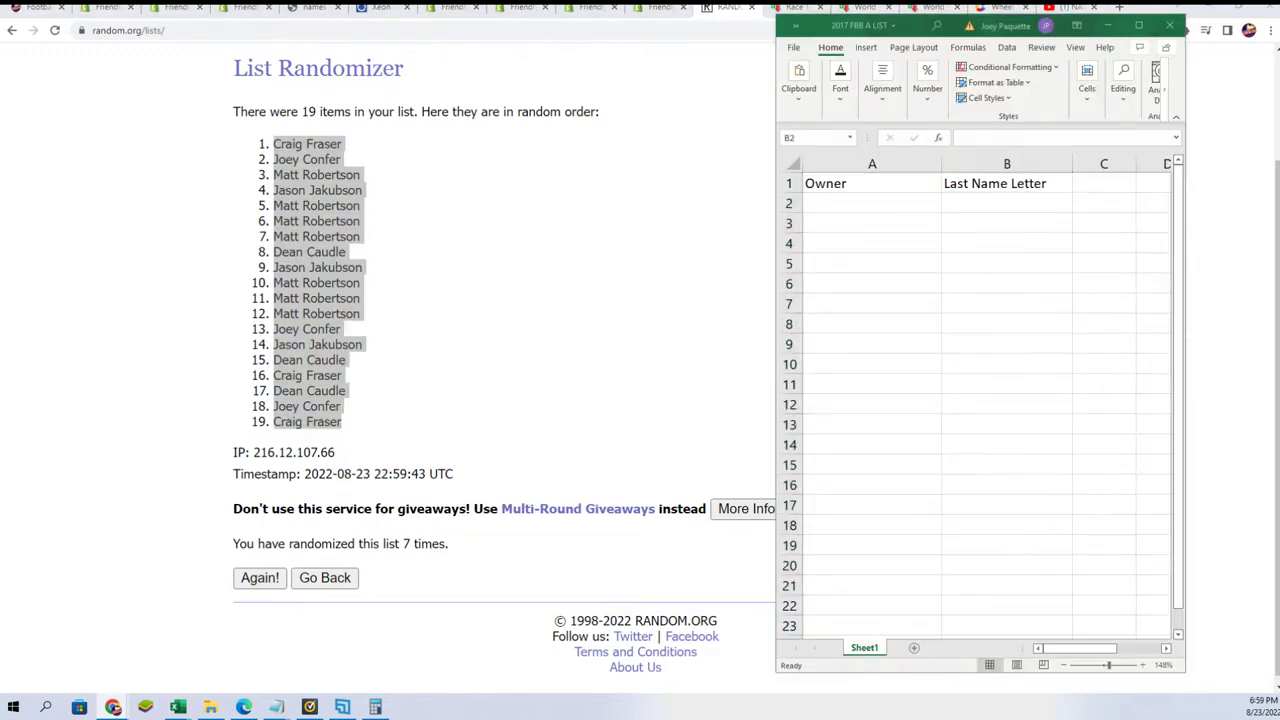
{"action": "left_click", "coordinate": [849, 206]}
{"action": "right_click", "coordinate": [849, 206]}
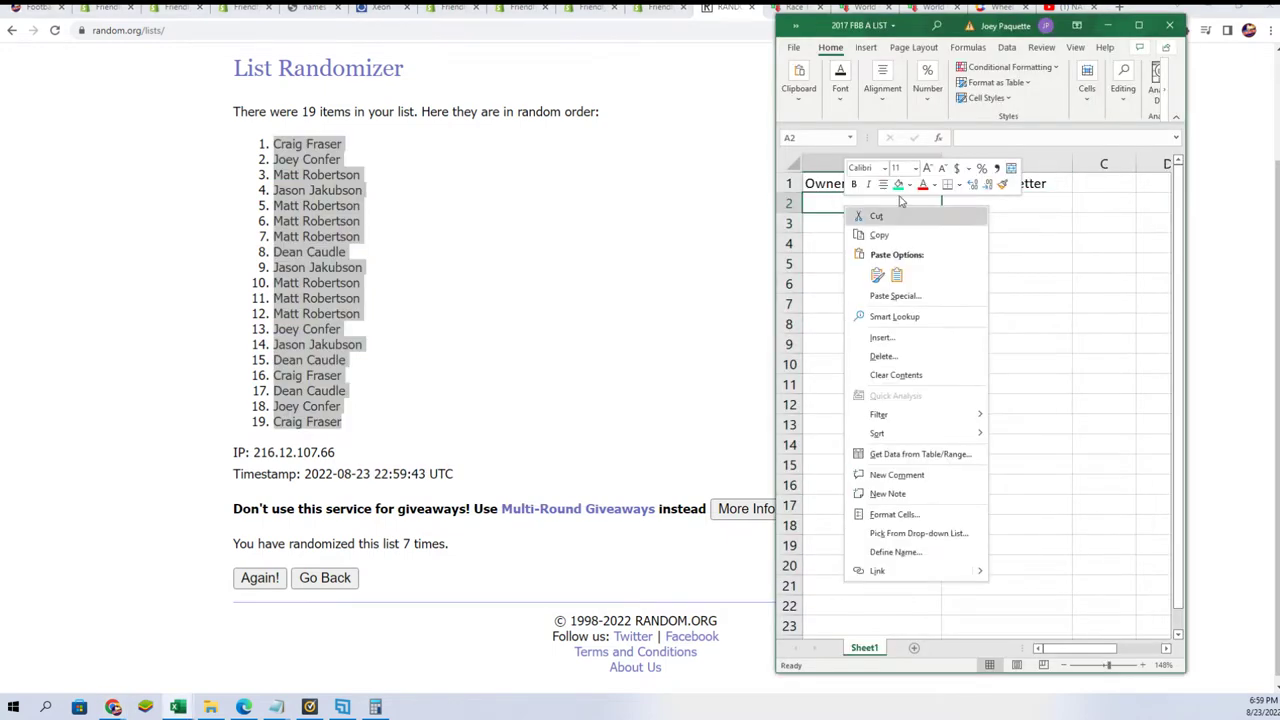
{"action": "left_click", "coordinate": [889, 296]}
{"action": "left_click", "coordinate": [775, 227]}
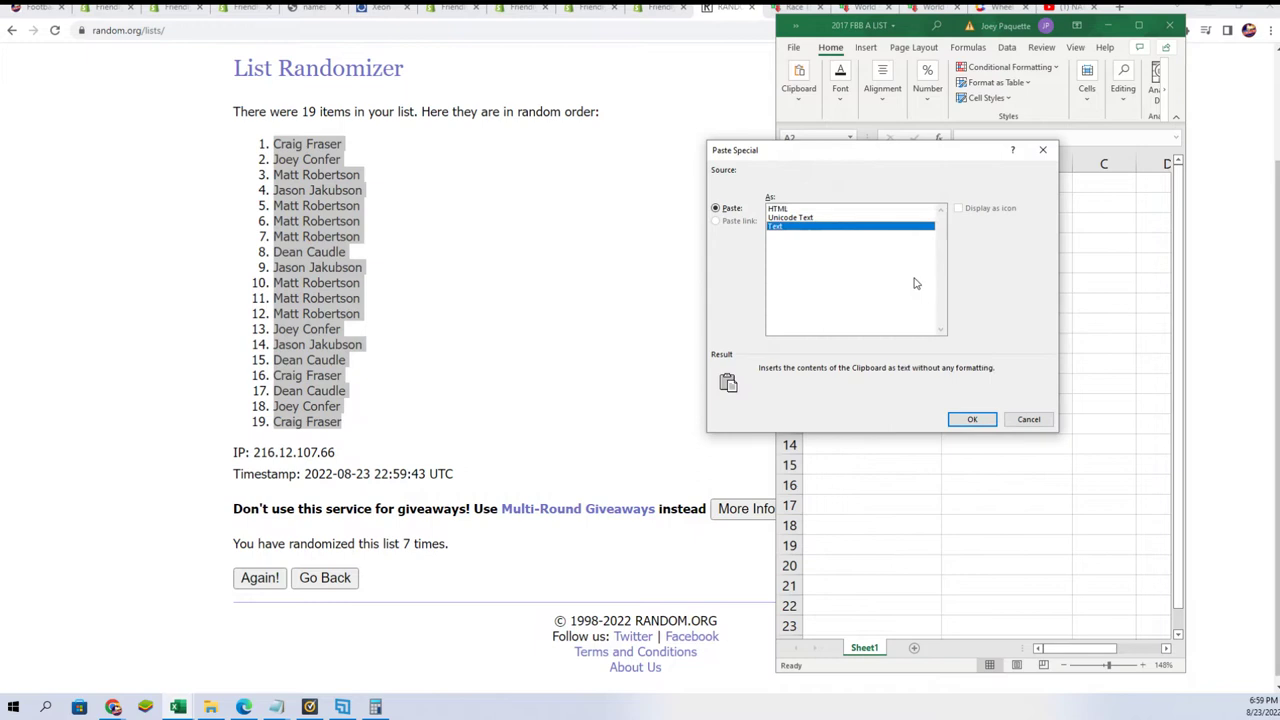
{"action": "left_click", "coordinate": [972, 421]}
Narrow column A to fit the owner names.
{"action": "left_click", "coordinate": [872, 163]}
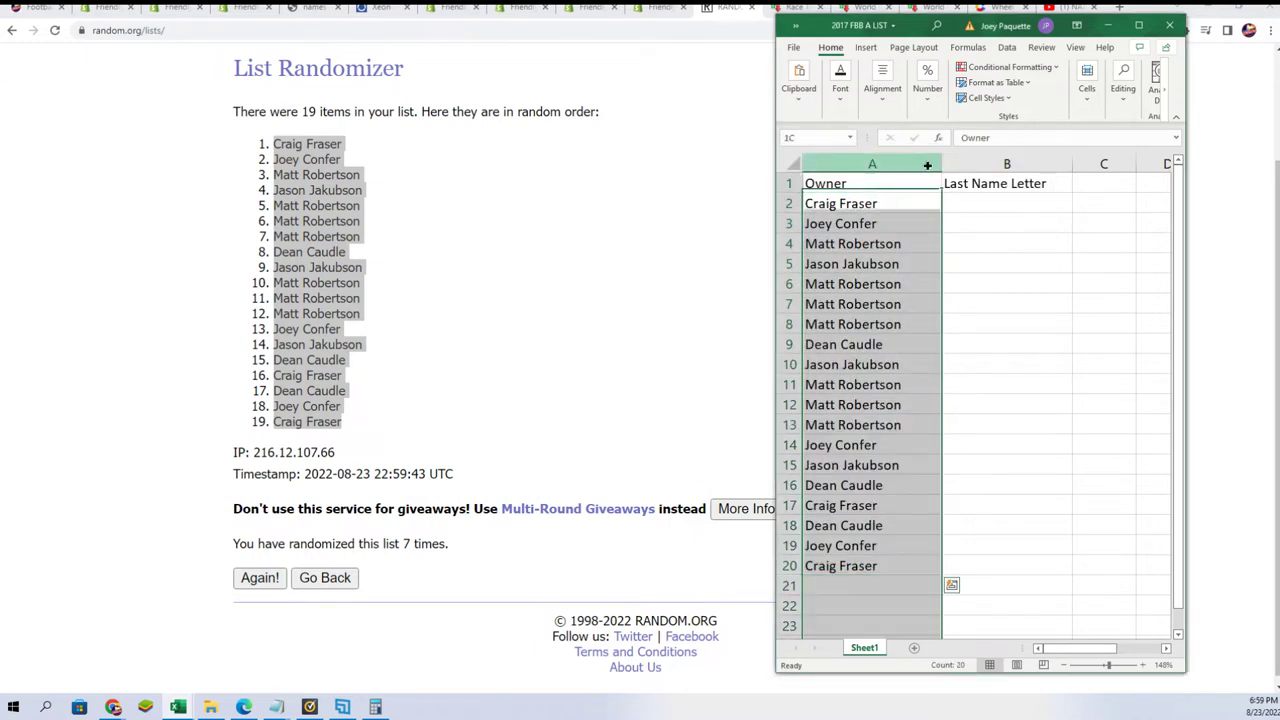
{"action": "left_click_drag", "start_coordinate": [940, 163], "coordinate": [910, 175]}
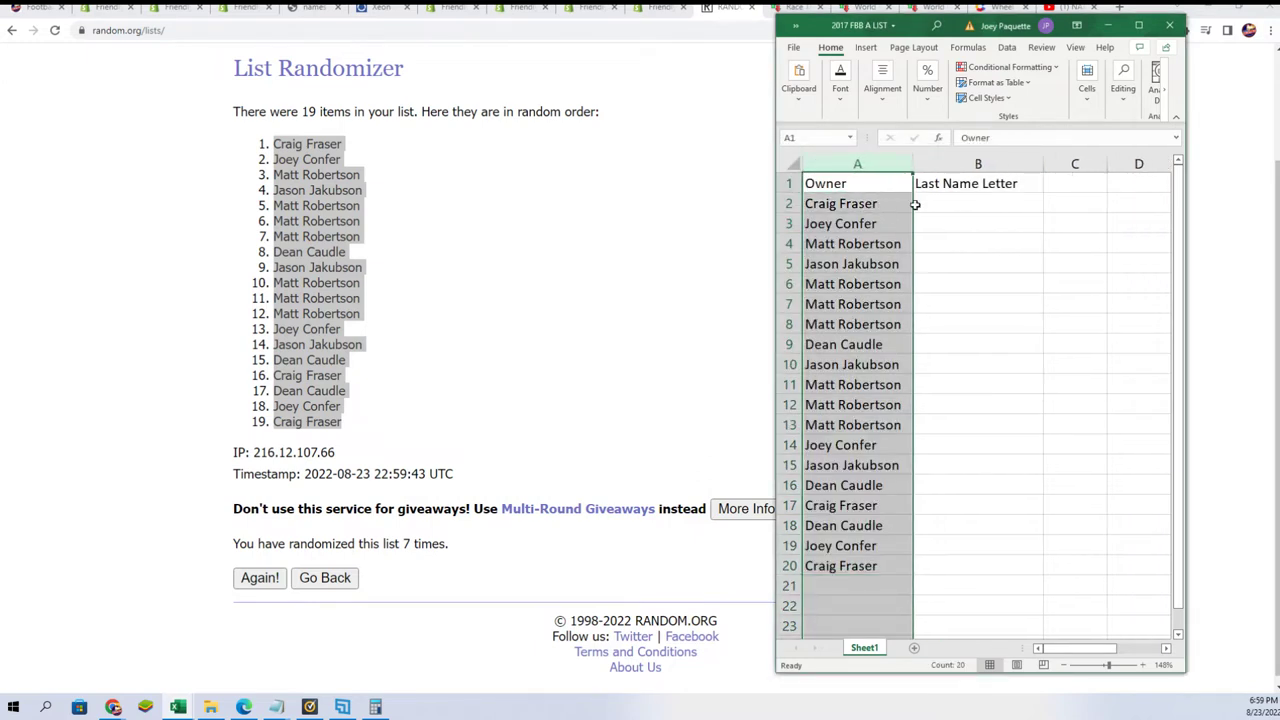
{"action": "left_click", "coordinate": [918, 204]}
{"action": "scroll", "coordinate": [500, 250], "scroll_direction": "up", "scroll_amount": 2}
Open a fresh List Randomizer and paste in the 19 last-name letter groups from the notes.
{"action": "mouse_move", "coordinate": [473, 78]}
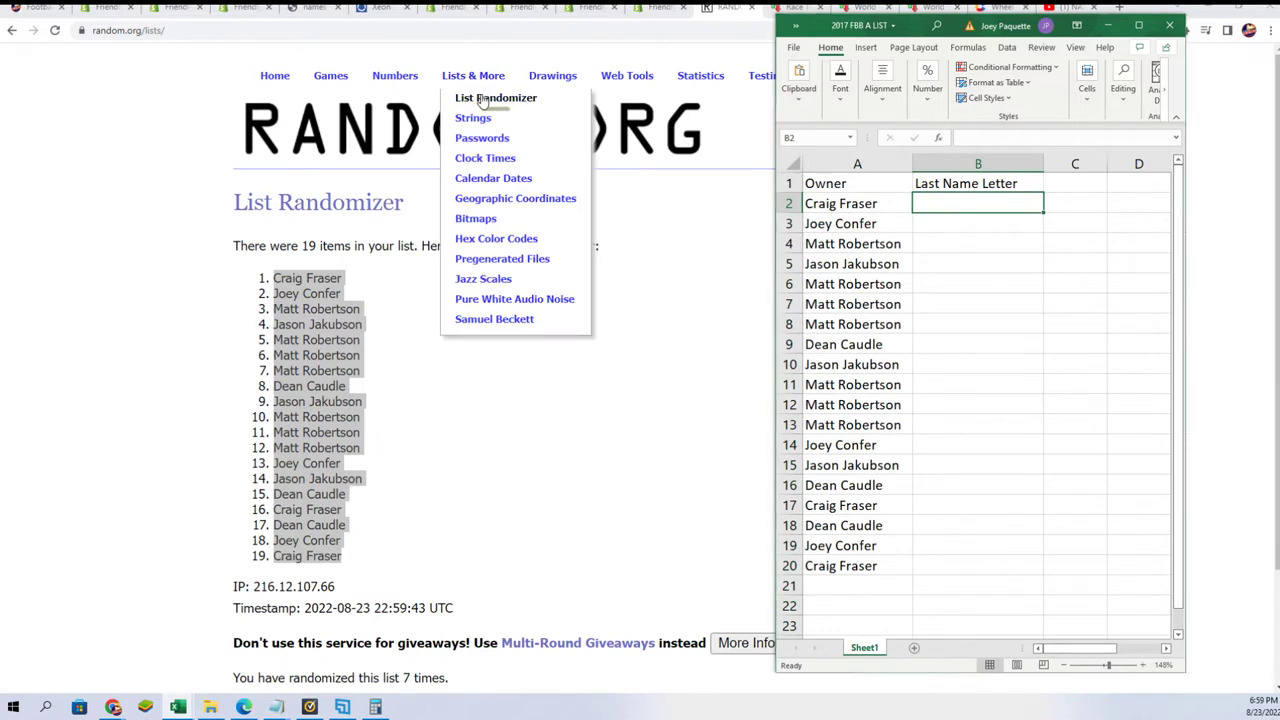
{"action": "left_click", "coordinate": [483, 99]}
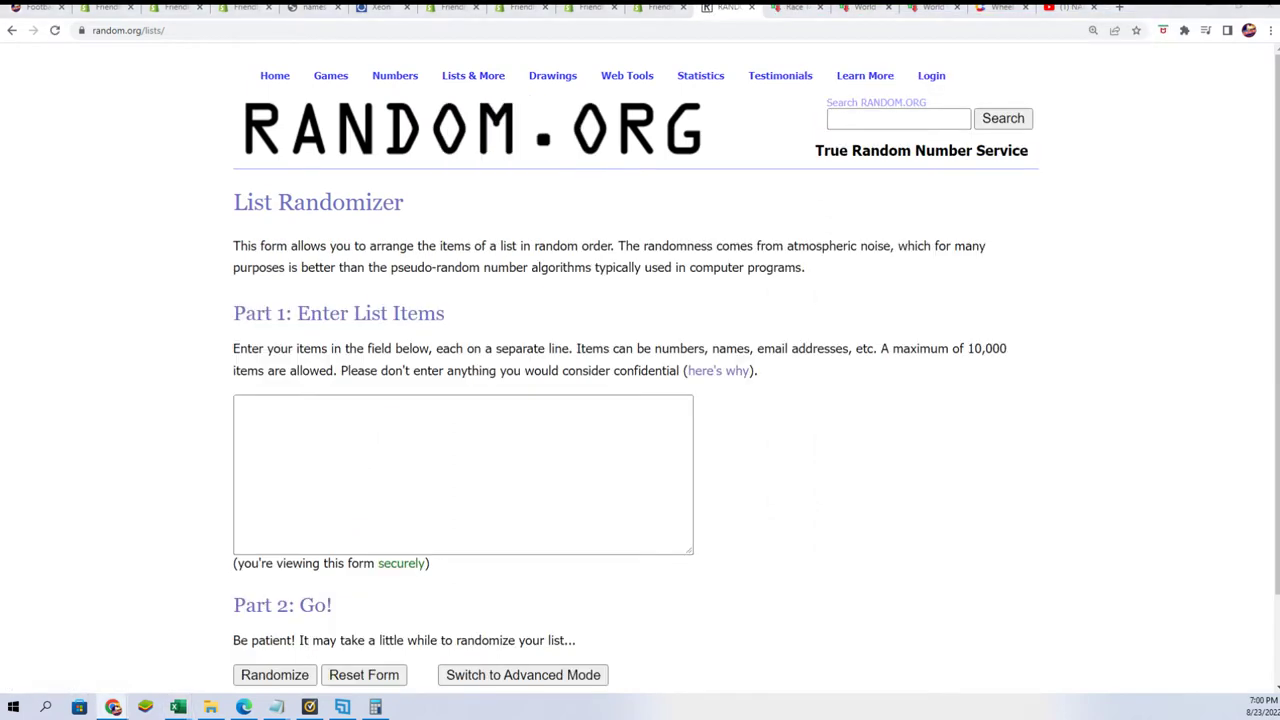
{"action": "key", "text": "alt+Tab"}
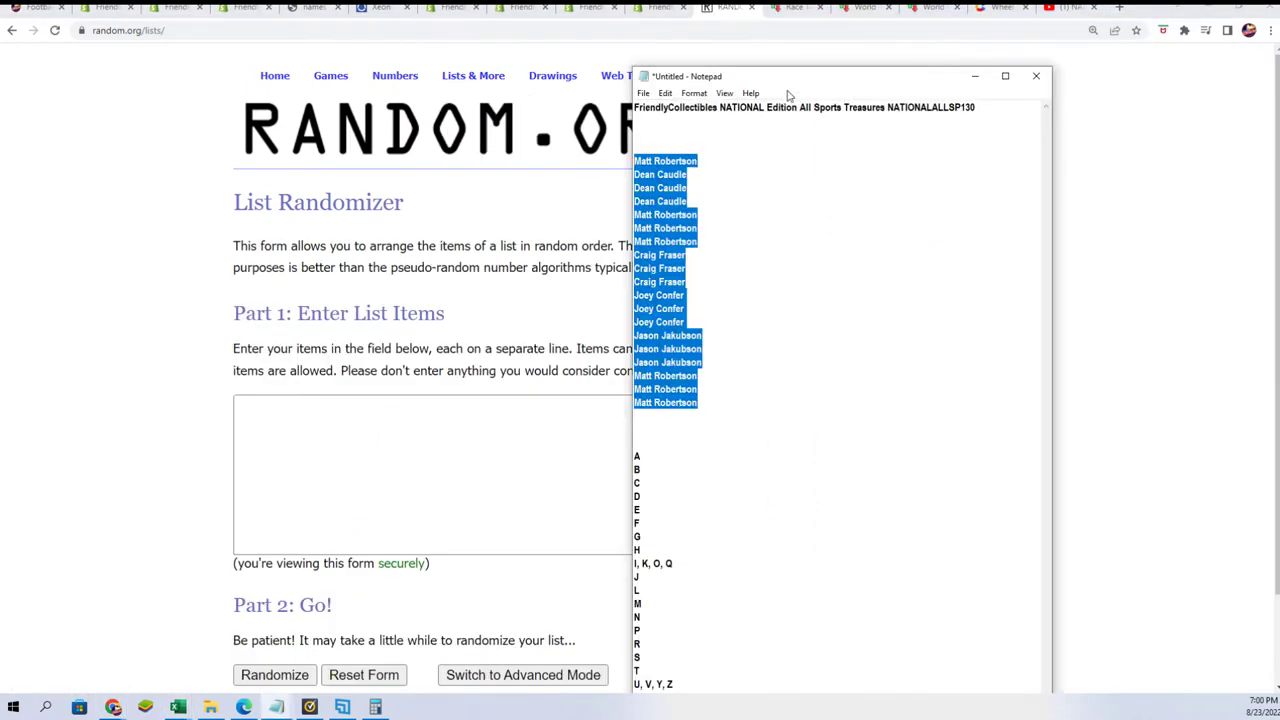
{"action": "left_click_drag", "start_coordinate": [797, 66], "coordinate": [800, 6]}
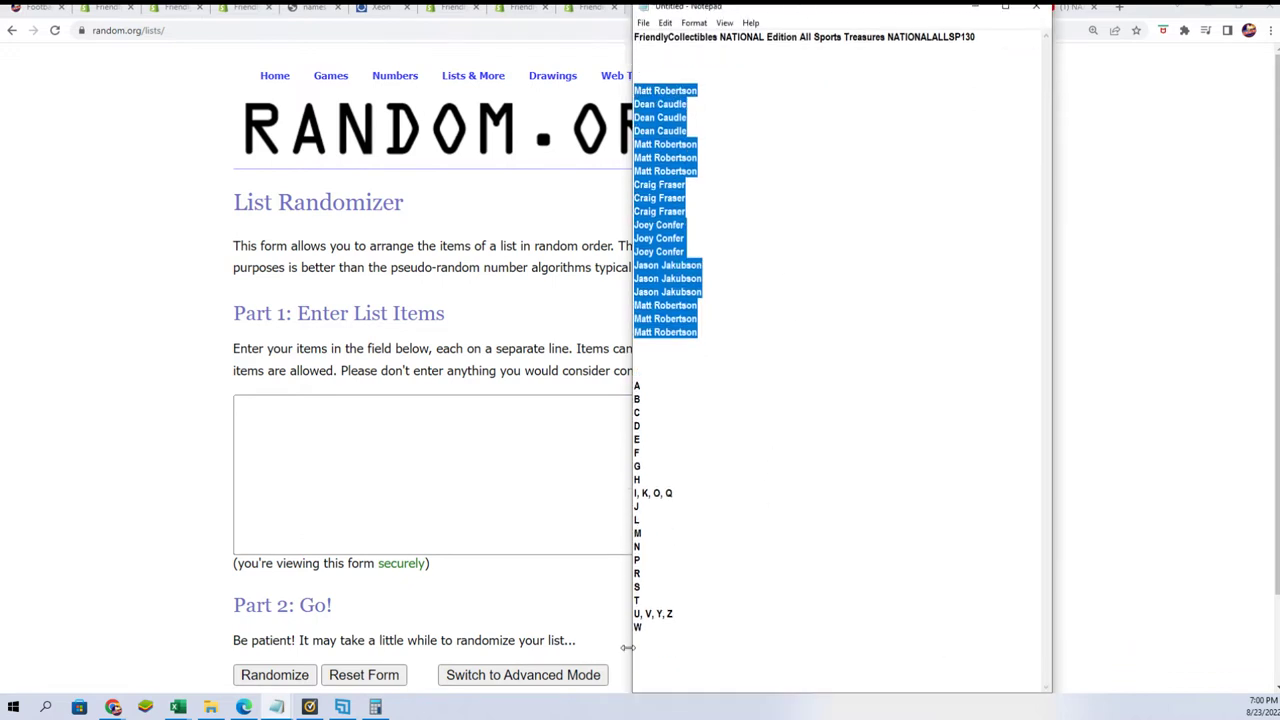
{"action": "left_click_drag", "start_coordinate": [650, 627], "coordinate": [634, 438]}
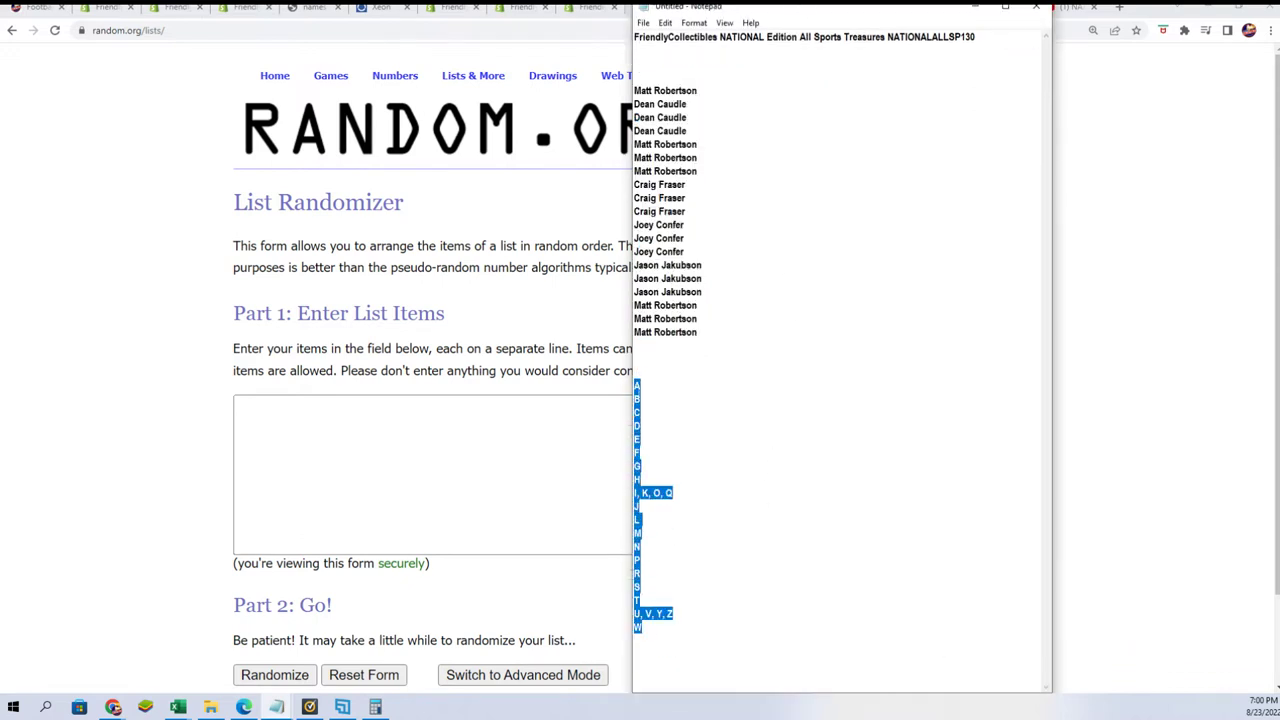
{"action": "right_click", "coordinate": [635, 389]}
{"action": "left_click", "coordinate": [666, 434]}
{"action": "right_click", "coordinate": [325, 435]}
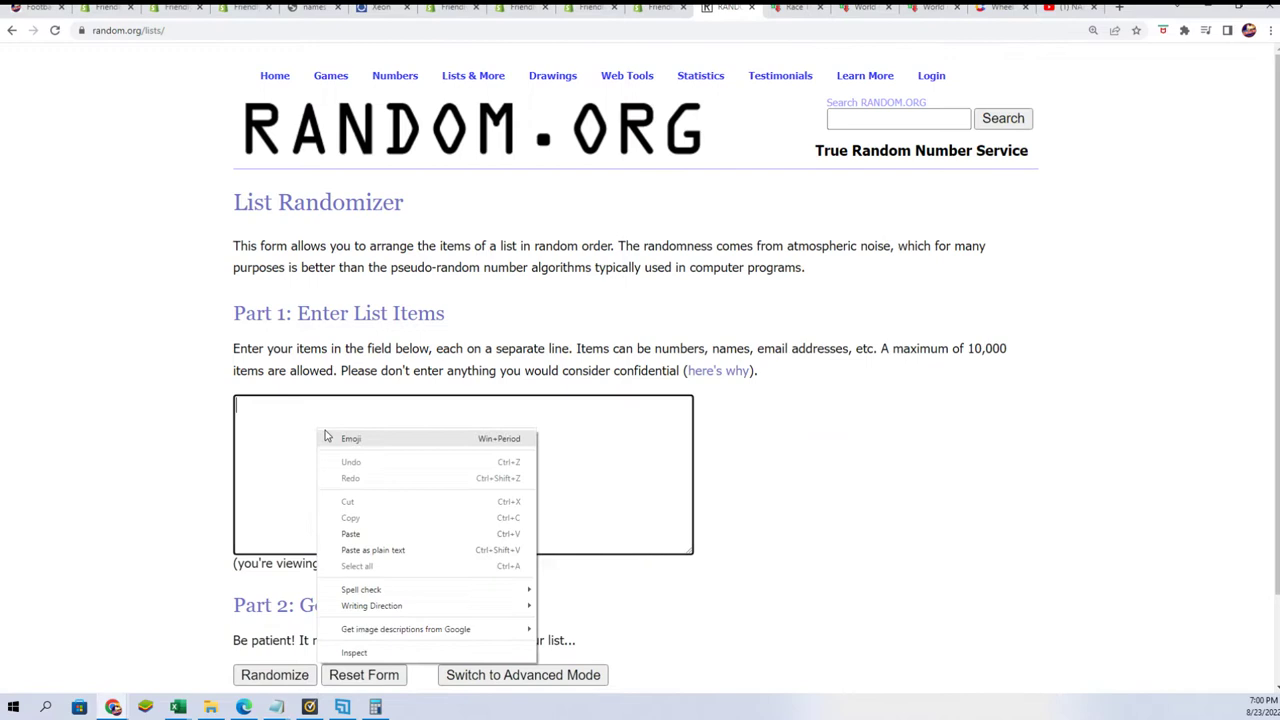
{"action": "left_click", "coordinate": [350, 533]}
Randomize the letter list and reshuffle it once more.
{"action": "scroll", "coordinate": [236, 632], "scroll_direction": "down", "scroll_amount": 1}
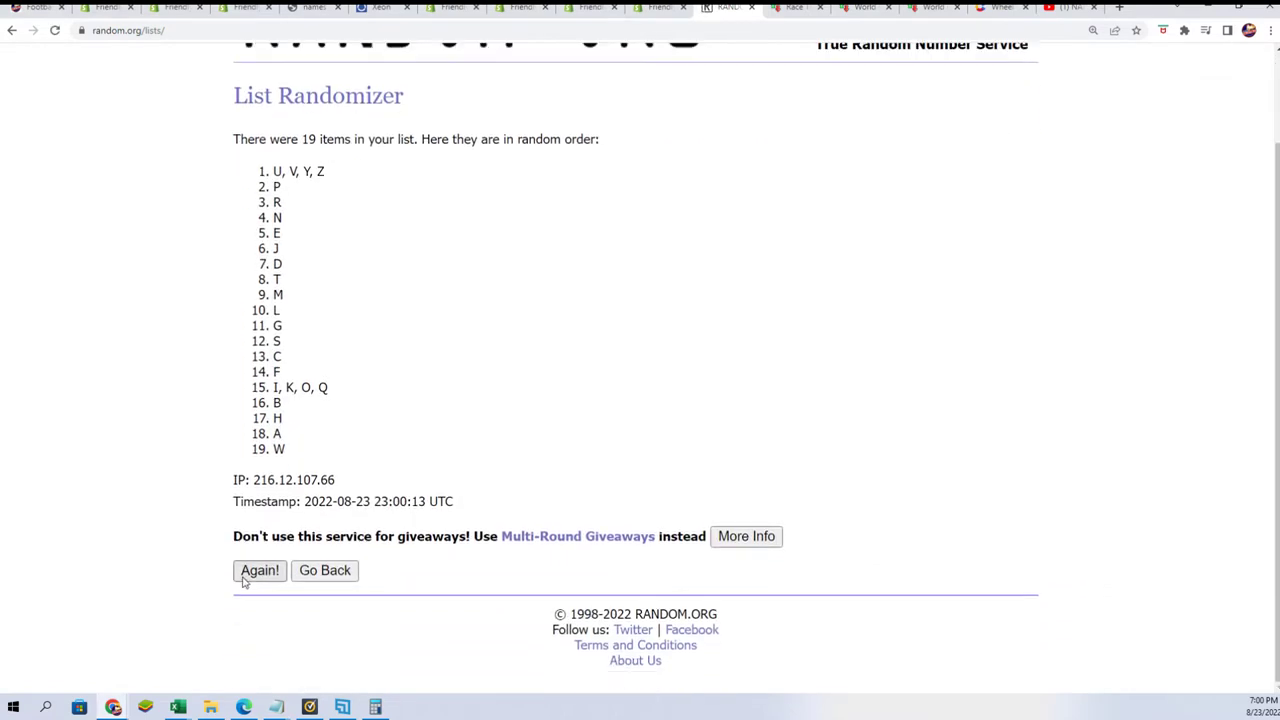
{"action": "left_click", "coordinate": [245, 574]}
{"action": "scroll", "coordinate": [213, 561], "scroll_direction": "down", "scroll_amount": 1}
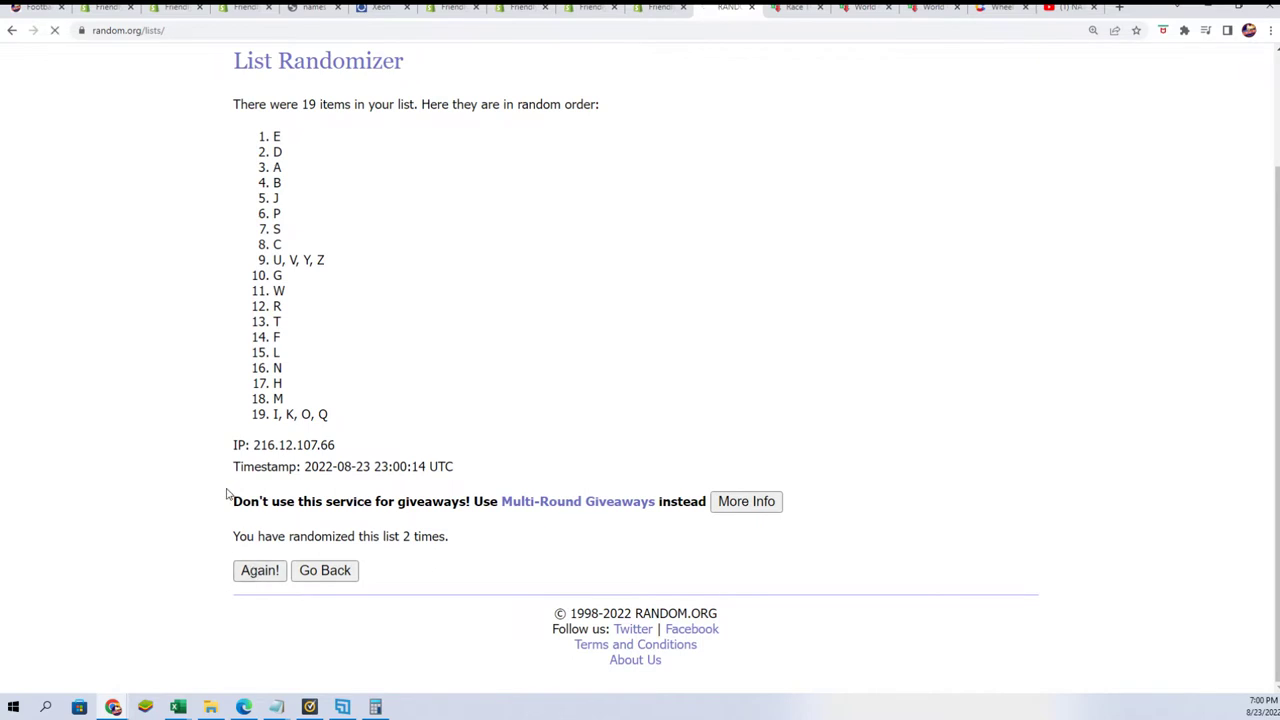
{"action": "left_click", "coordinate": [251, 572]}
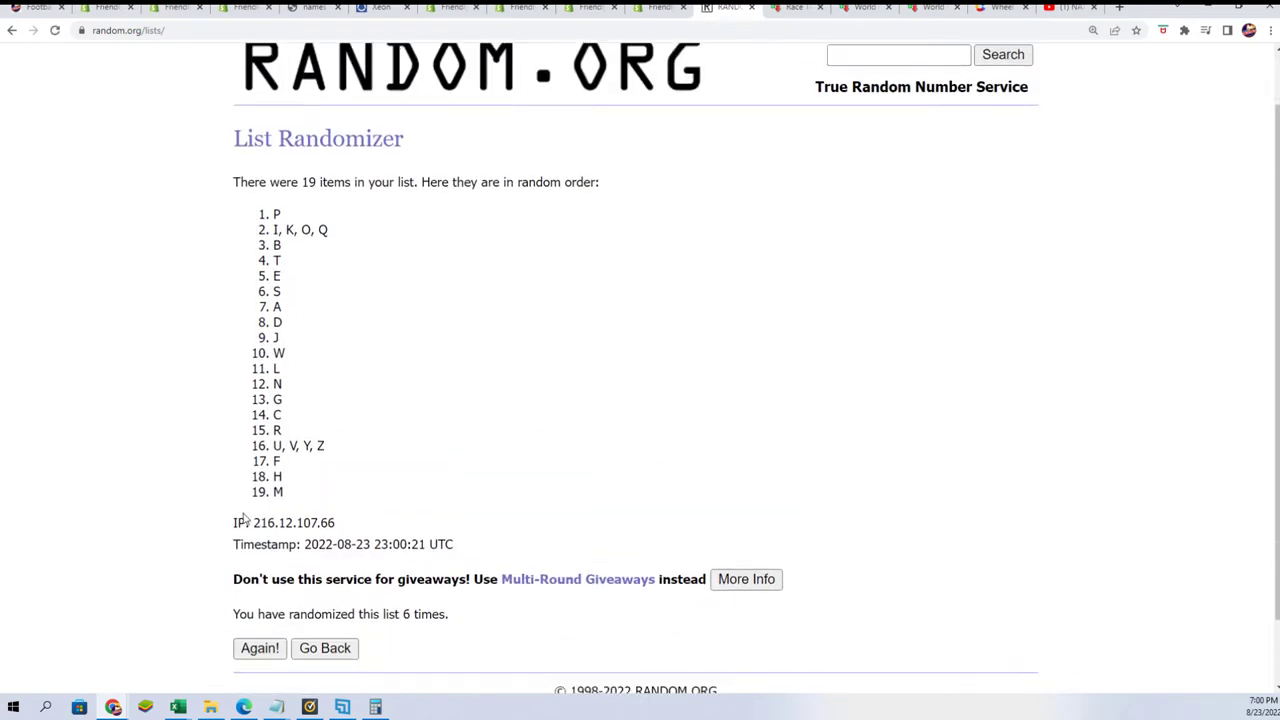
Copy the final shuffled order of letter groups.
{"action": "scroll", "coordinate": [371, 280], "scroll_direction": "down", "scroll_amount": 1}
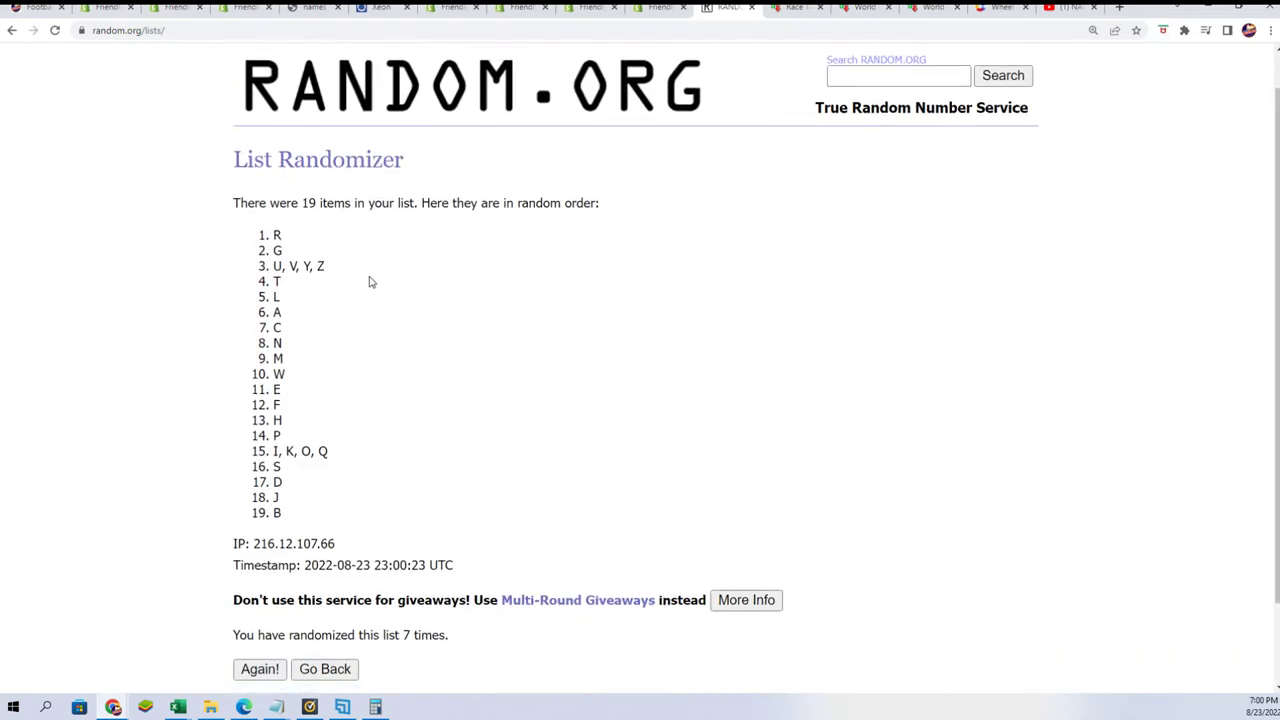
{"action": "left_click_drag", "start_coordinate": [276, 211], "coordinate": [289, 491]}
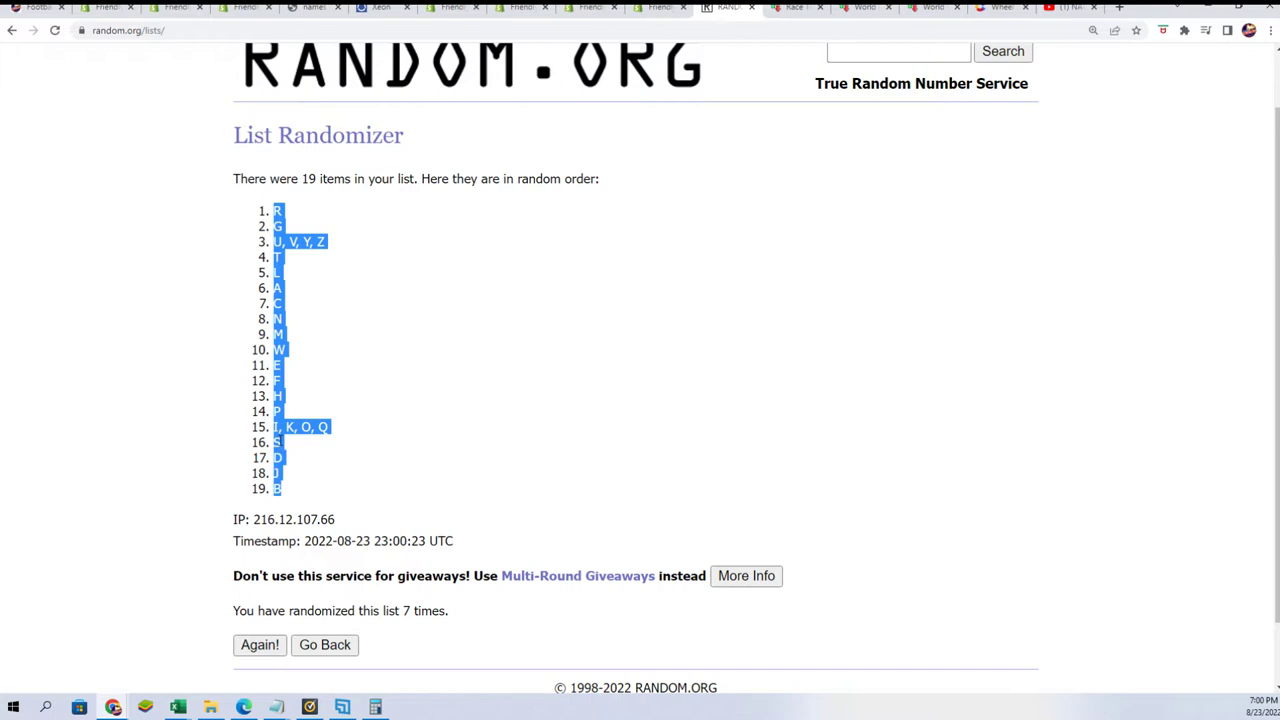
{"action": "right_click", "coordinate": [278, 442]}
{"action": "left_click", "coordinate": [310, 450]}
{"action": "scroll", "coordinate": [351, 440], "scroll_direction": "down", "scroll_amount": 1}
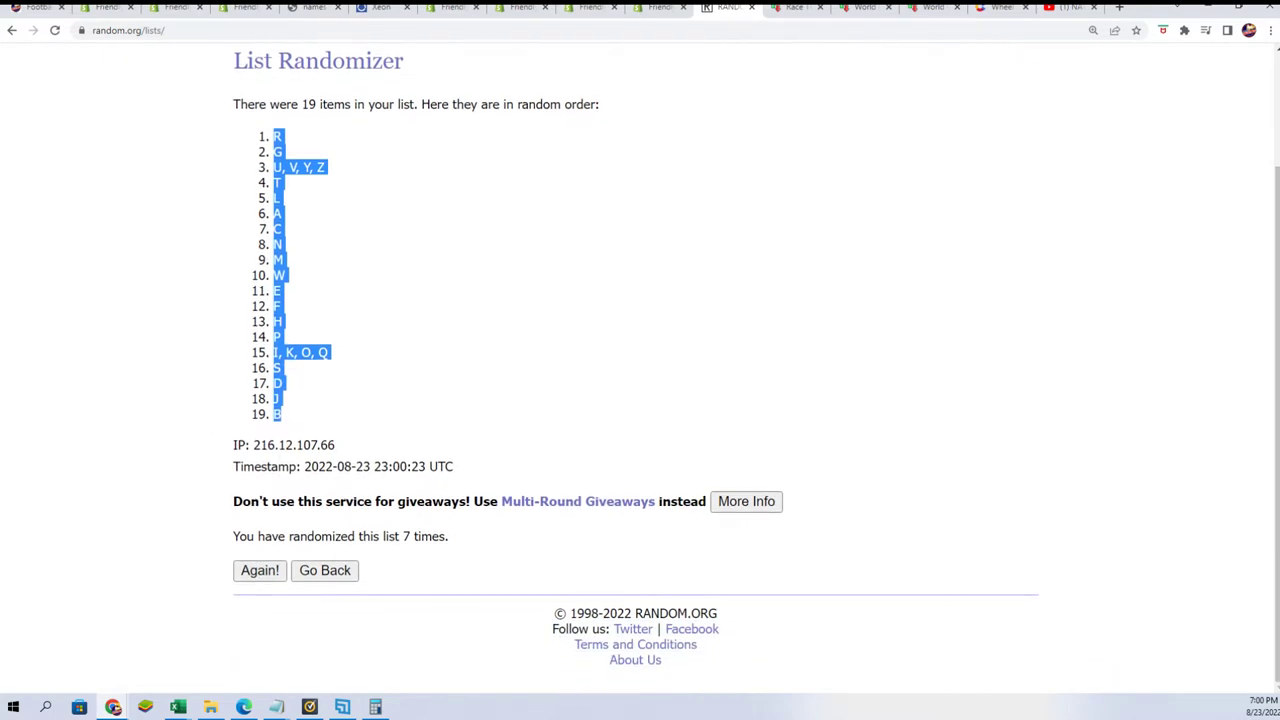
Paste the shuffled letters into B2:B20 as plain Text, then narrow column B to fit.
{"action": "key", "text": "alt+Tab"}
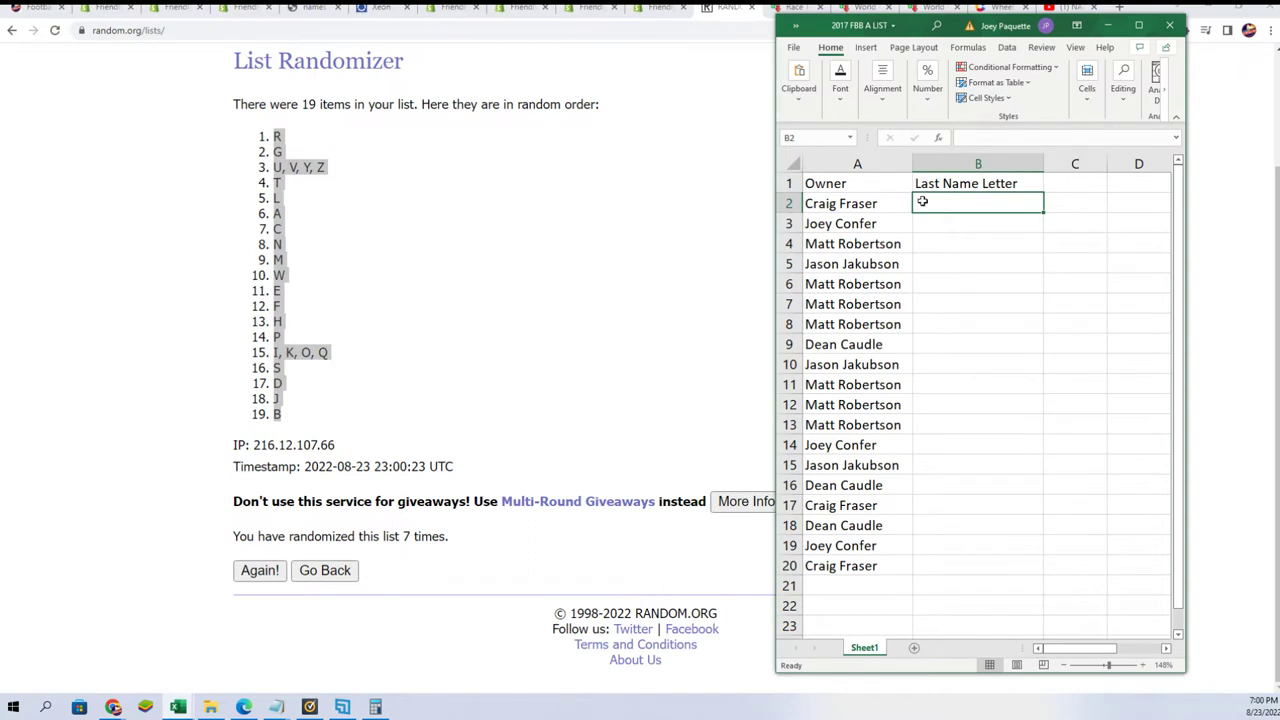
{"action": "right_click", "coordinate": [923, 203]}
{"action": "left_click", "coordinate": [968, 290]}
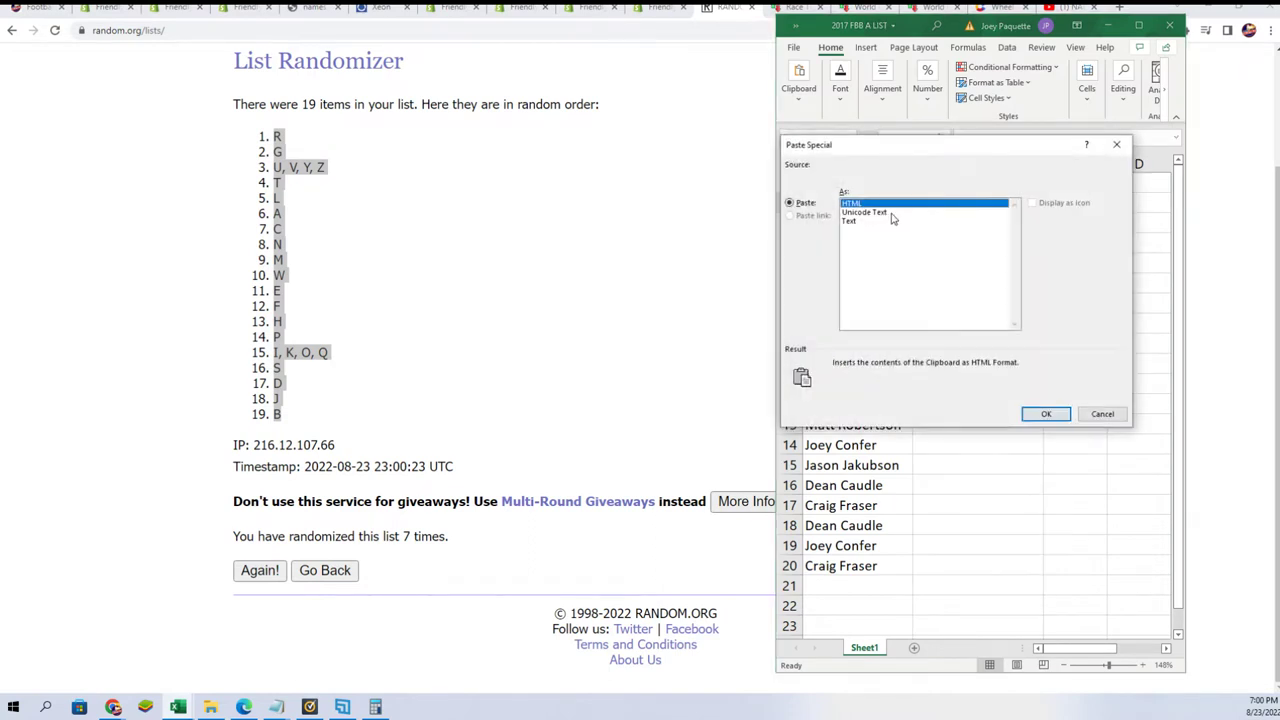
{"action": "left_click", "coordinate": [848, 220]}
{"action": "left_click", "coordinate": [1045, 414]}
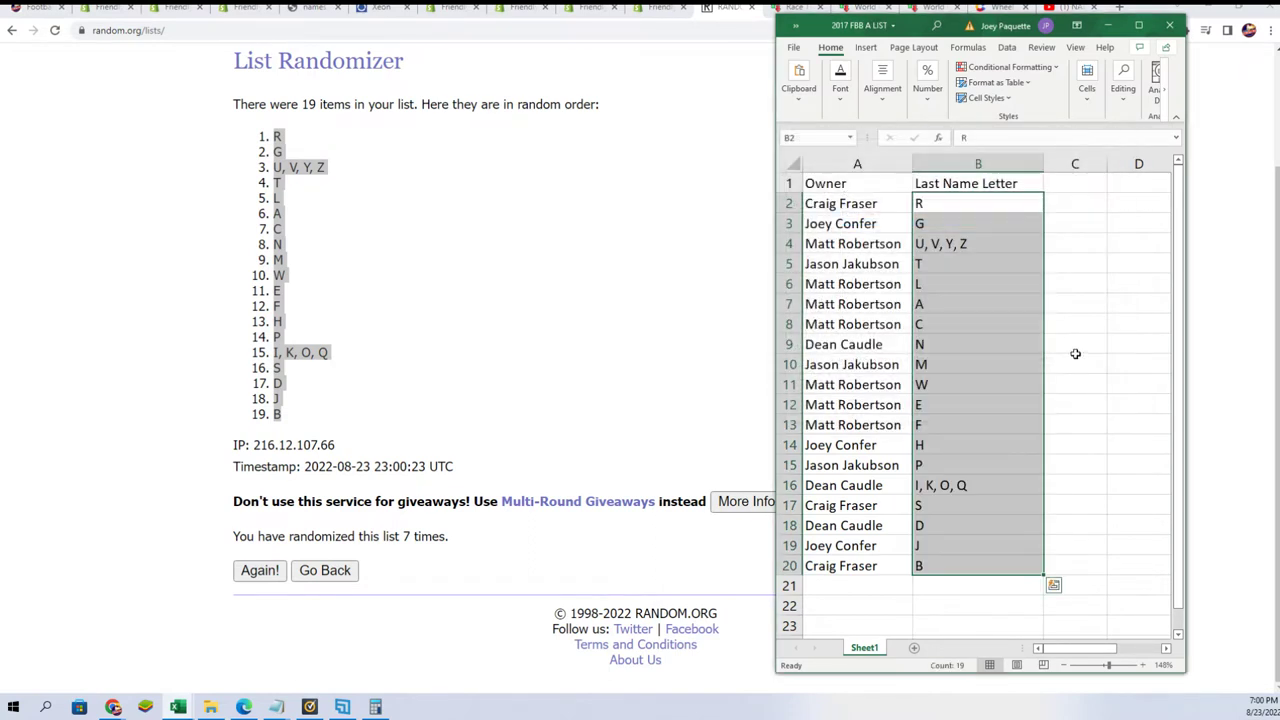
{"action": "left_click", "coordinate": [978, 163]}
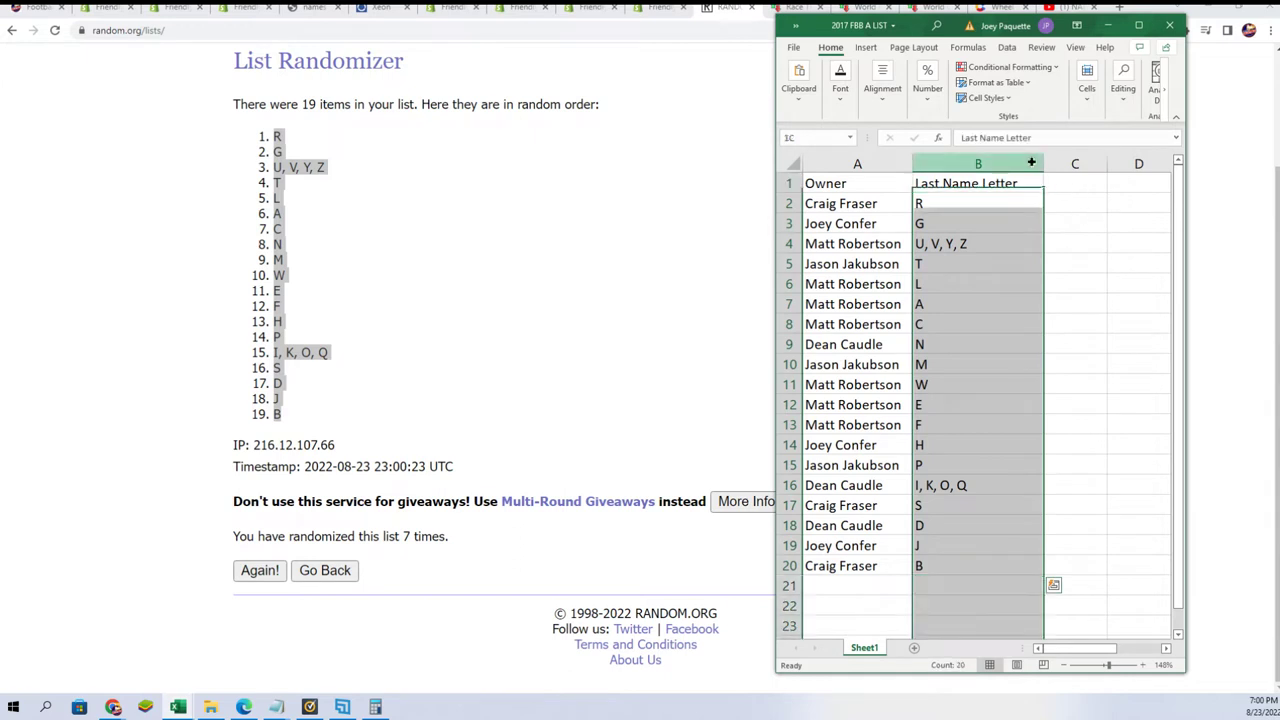
{"action": "left_click_drag", "start_coordinate": [1044, 163], "coordinate": [985, 192]}
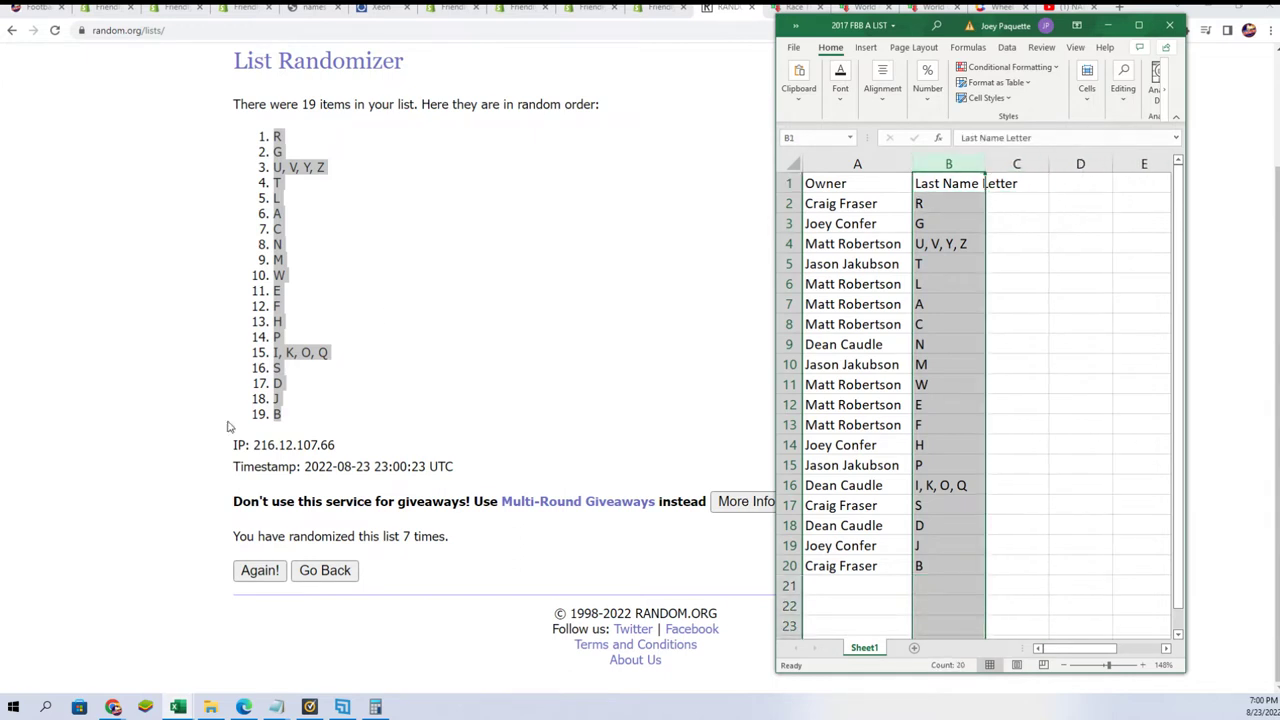